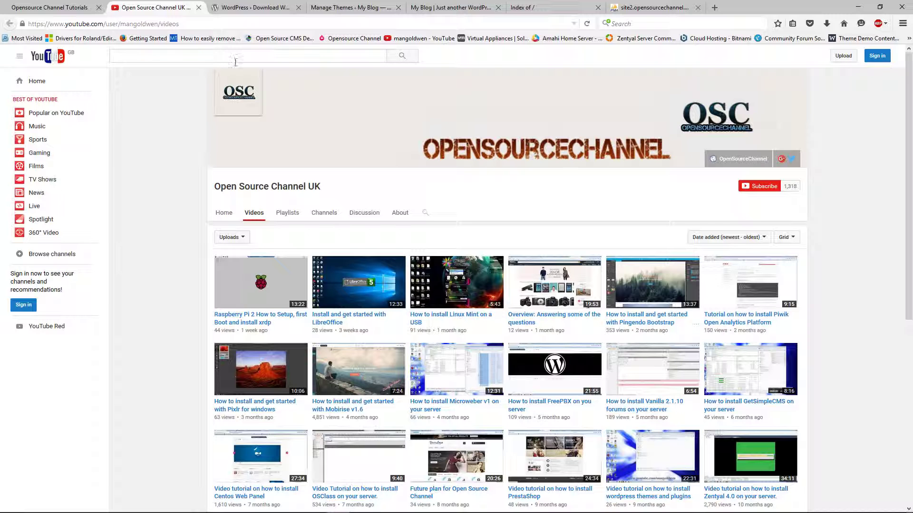
# - Glance at the WordPress download page, then return to the channel's videos page
pyautogui.click(282, 5)
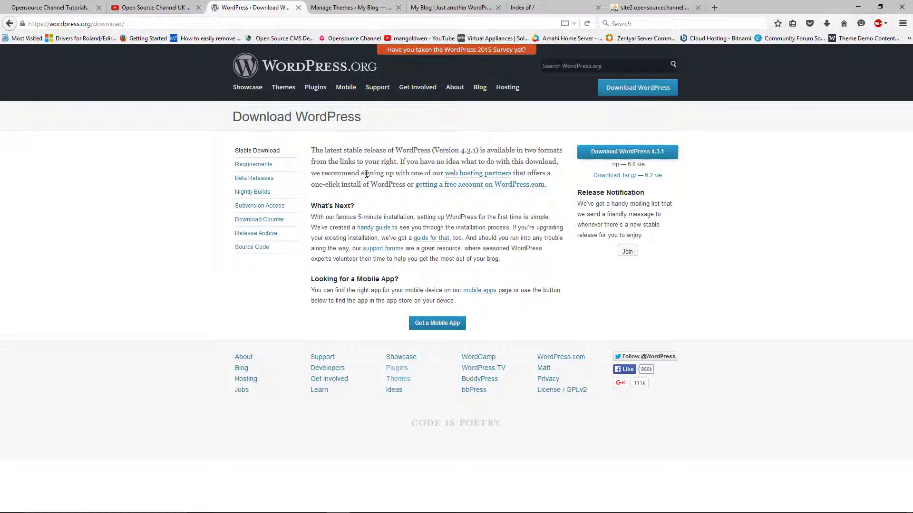
pyautogui.click(178, 6)
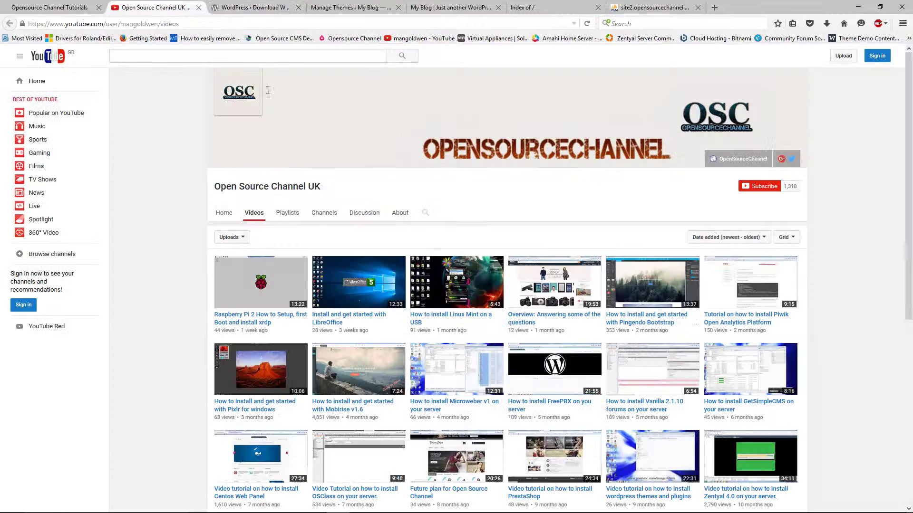
pyautogui.scroll(-6, 484, 188)
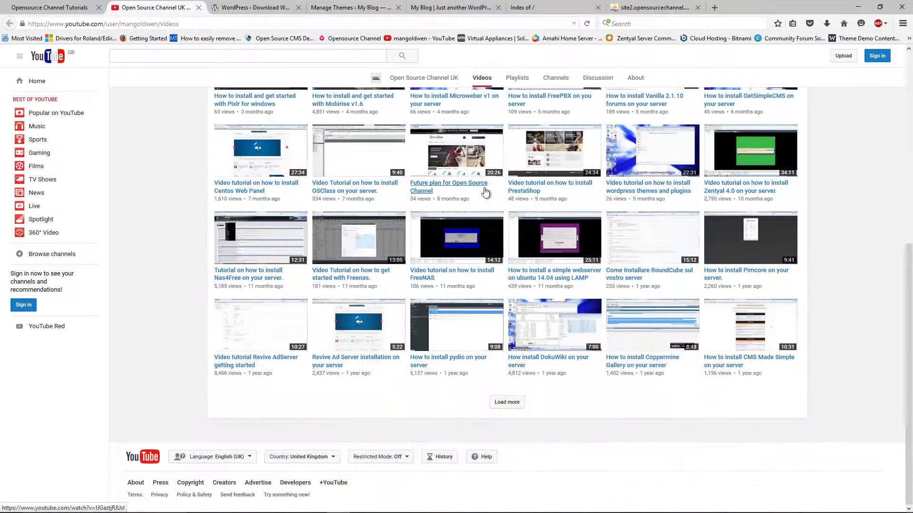
pyautogui.scroll(6, 485, 190)
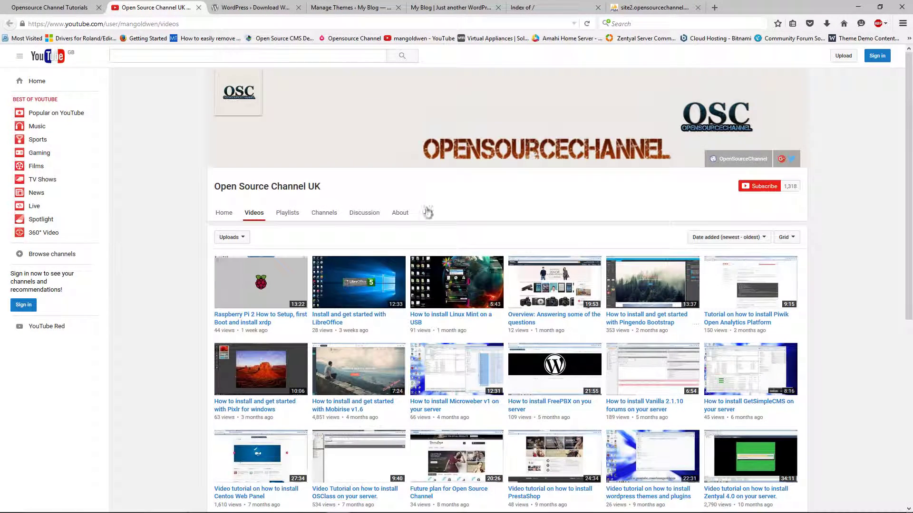
# - Search the Open Source Channel UK channel for 'wordpress' and scroll through the matching tutorials
pyautogui.click(427, 211)
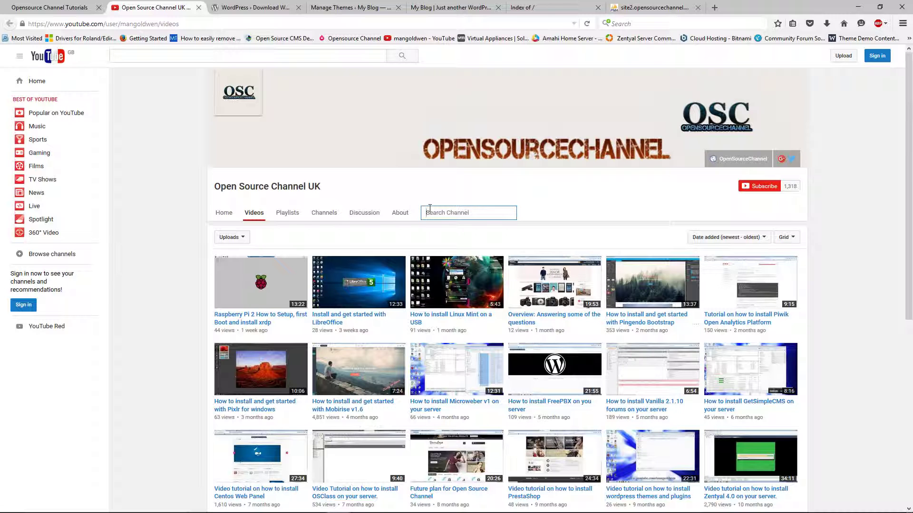
pyautogui.write('wordpress')
pyautogui.press('Return')
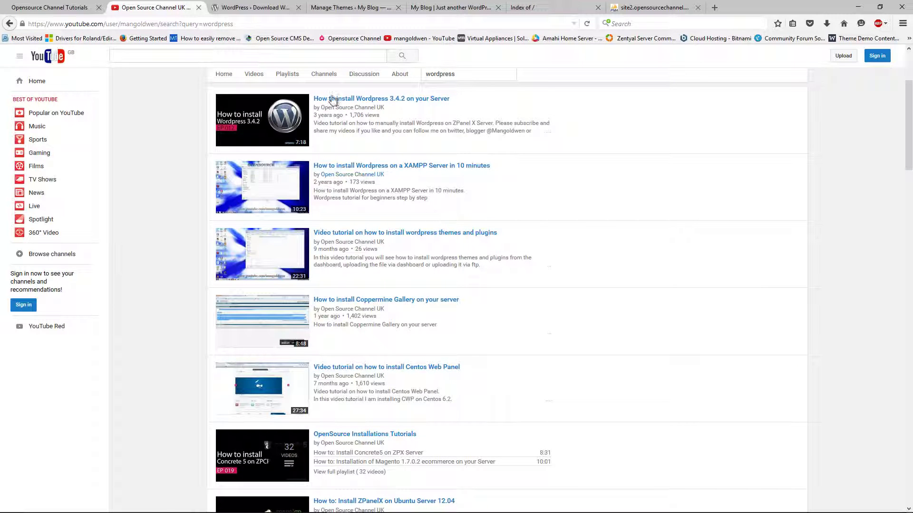
pyautogui.click(373, 98)
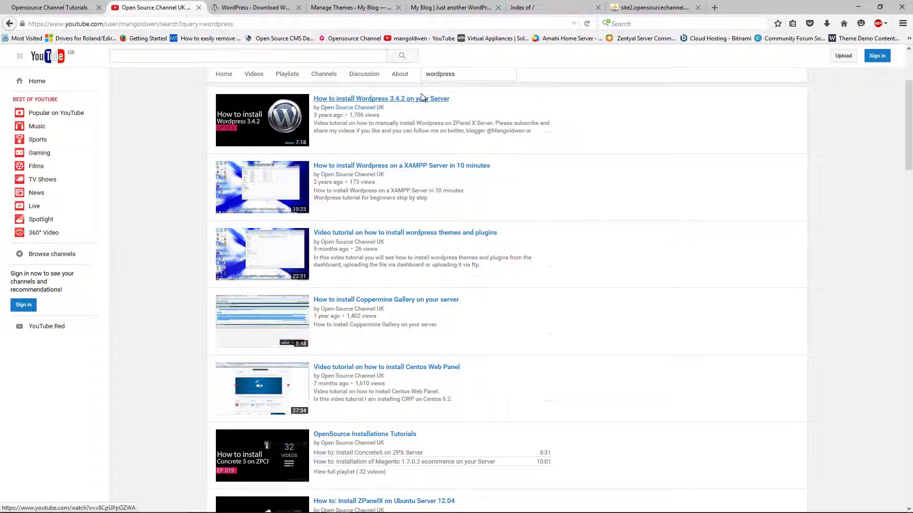
pyautogui.scroll(2, 542, 207)
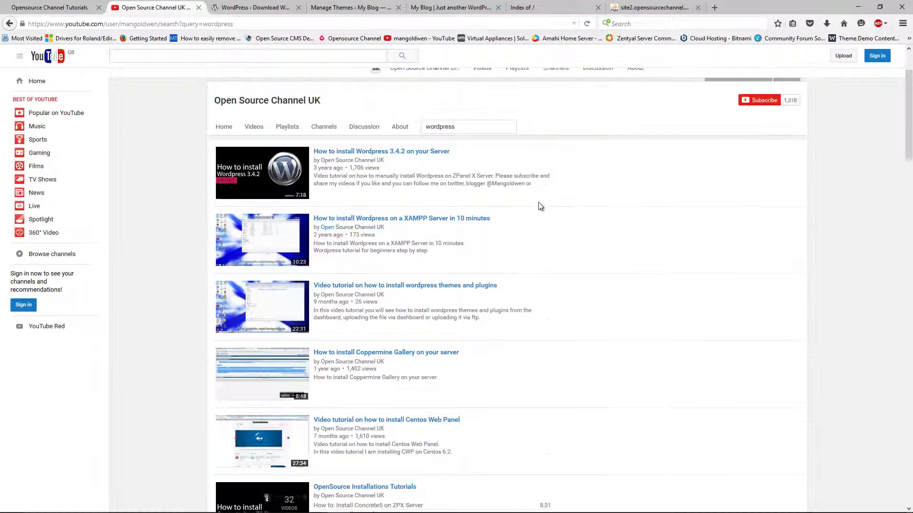
pyautogui.scroll(3, 538, 202)
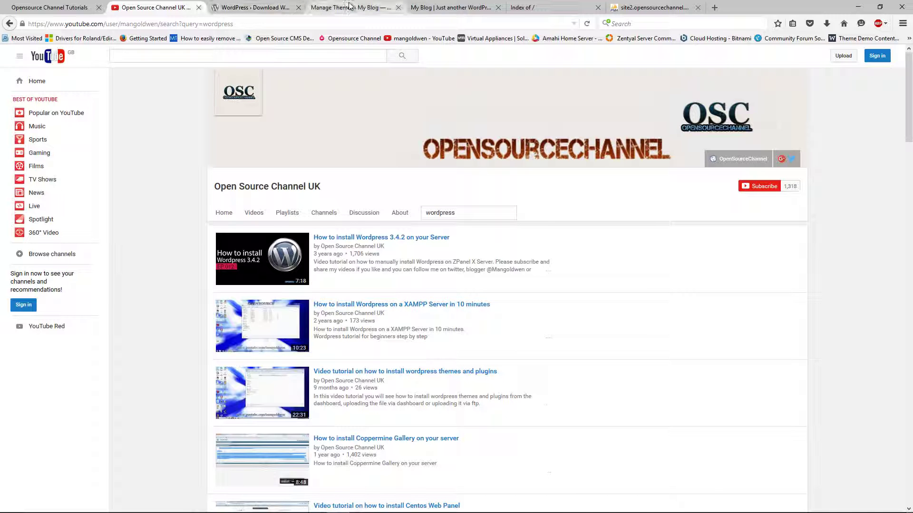
# - Look over the site1 My Blog page and its account dropdown, then switch to the empty site2 listing
pyautogui.click(417, 9)
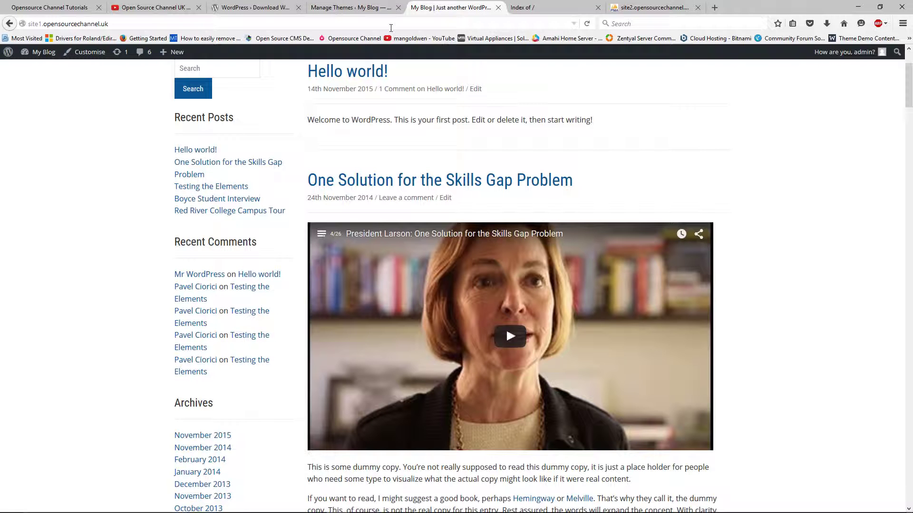
pyautogui.scroll(3, 403, 281)
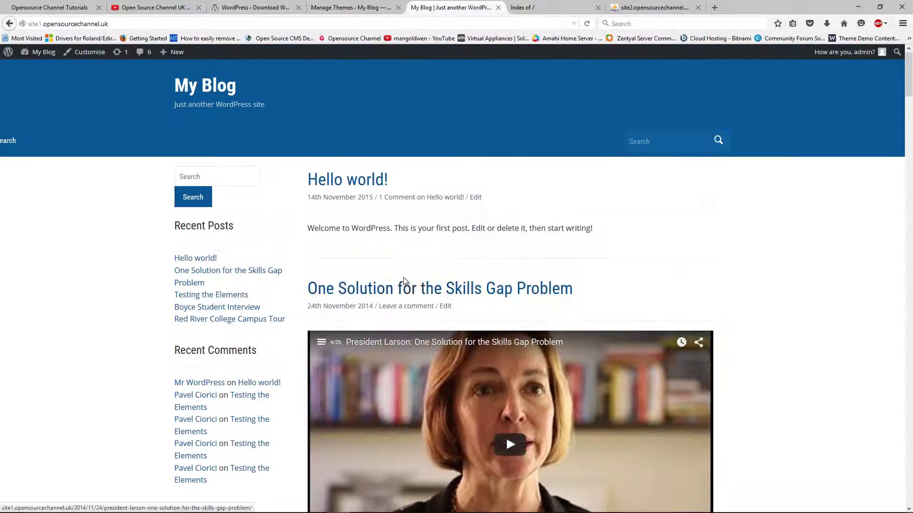
pyautogui.moveTo(836, 57)
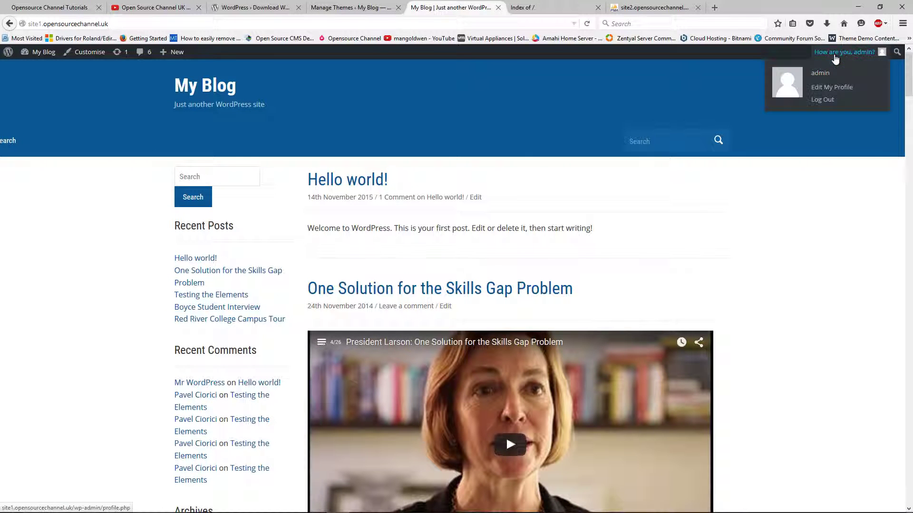
pyautogui.click(822, 101)
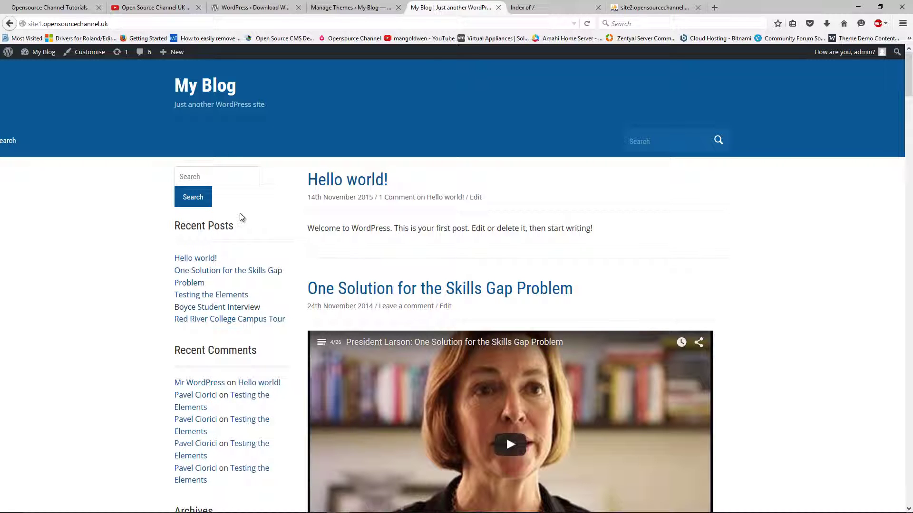
pyautogui.click(537, 7)
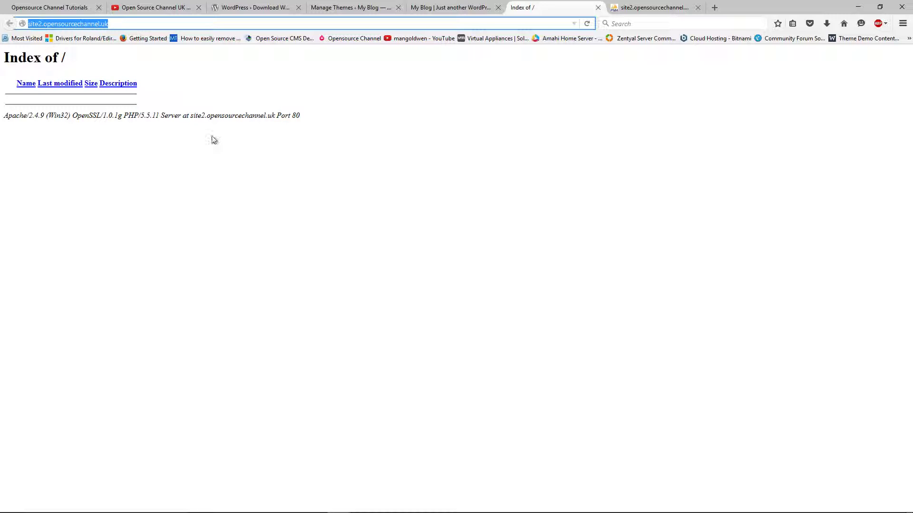
# - Switch from the empty site2 listing to the site2 phpMyAdmin Databases tab
pyautogui.click(468, 259)
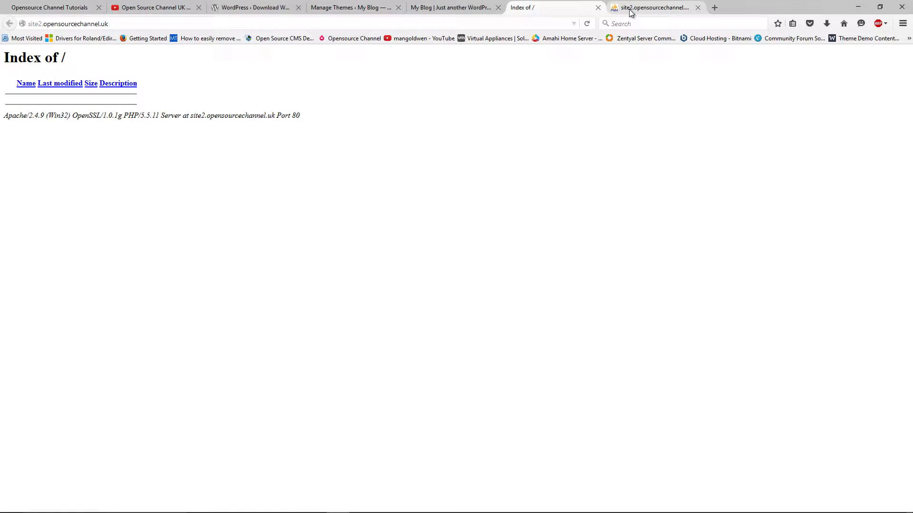
pyautogui.click(630, 10)
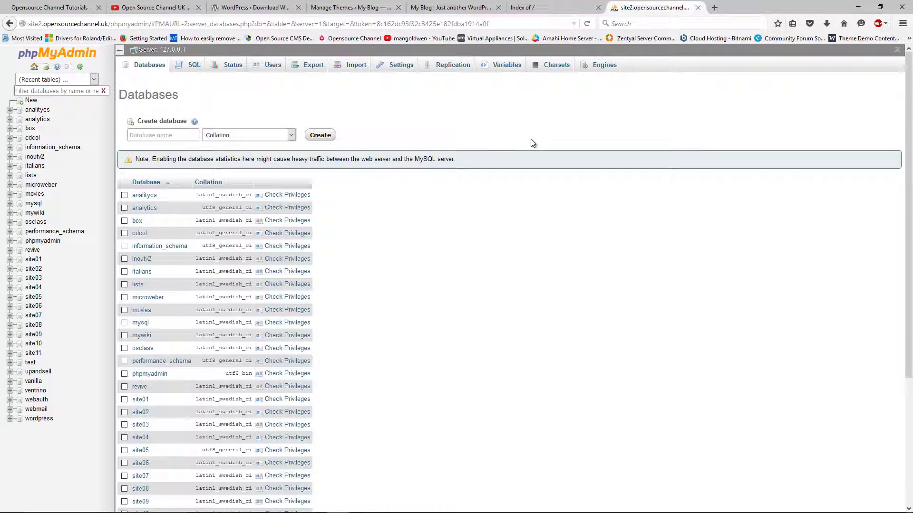
# - Create a database named site12, then bring up the Users overview
pyautogui.click(172, 134)
pyautogui.write('site12')
pyautogui.click(325, 135)
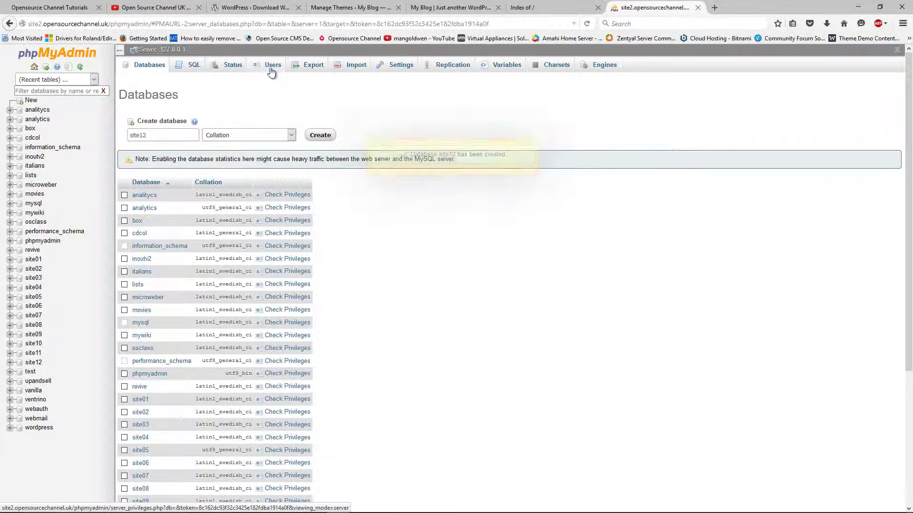
pyautogui.click(272, 72)
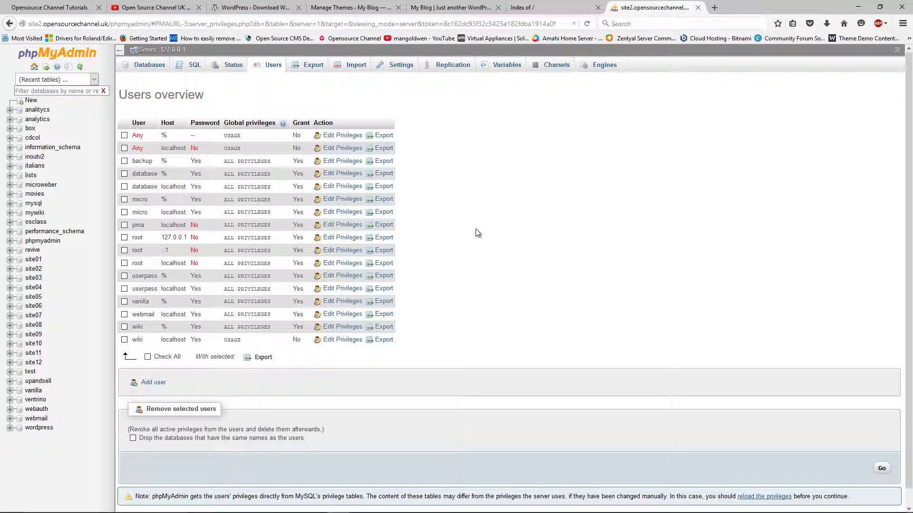
pyautogui.click(149, 384)
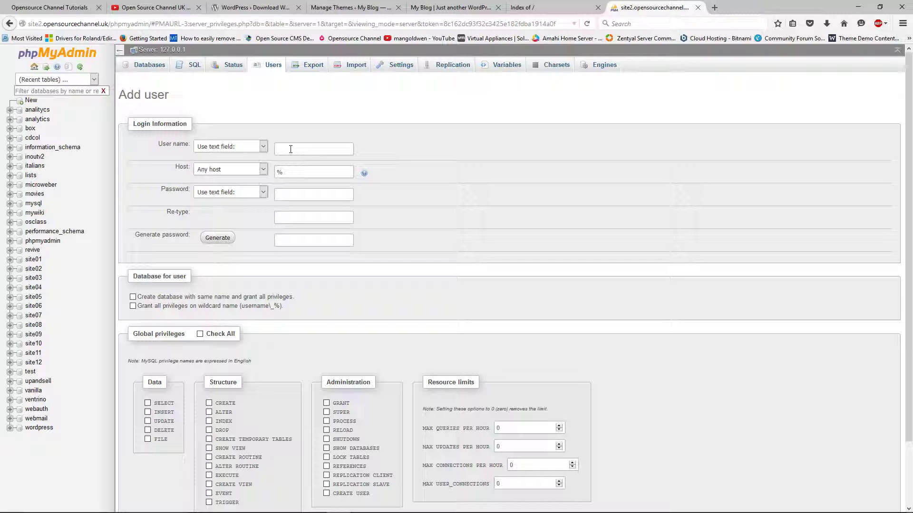
pyautogui.write('tutorial')
pyautogui.click(292, 195)
pyautogui.press('Tab')
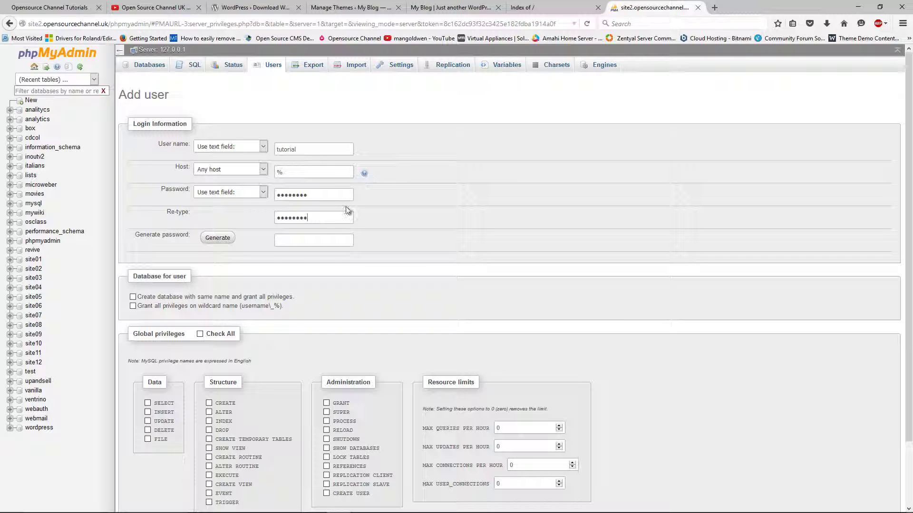
# - Replace it with a generated random password and copy that password to the clipboard
pyautogui.click(218, 238)
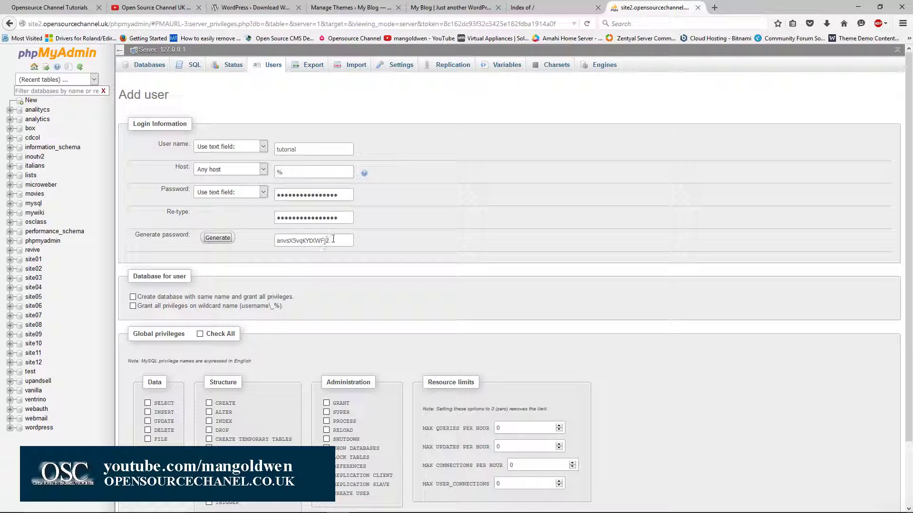
pyautogui.moveTo(334, 239); pyautogui.dragTo(275, 240)
pyautogui.click(228, 237)
pyautogui.click(228, 237)
pyautogui.click(228, 237)
pyautogui.click(228, 237)
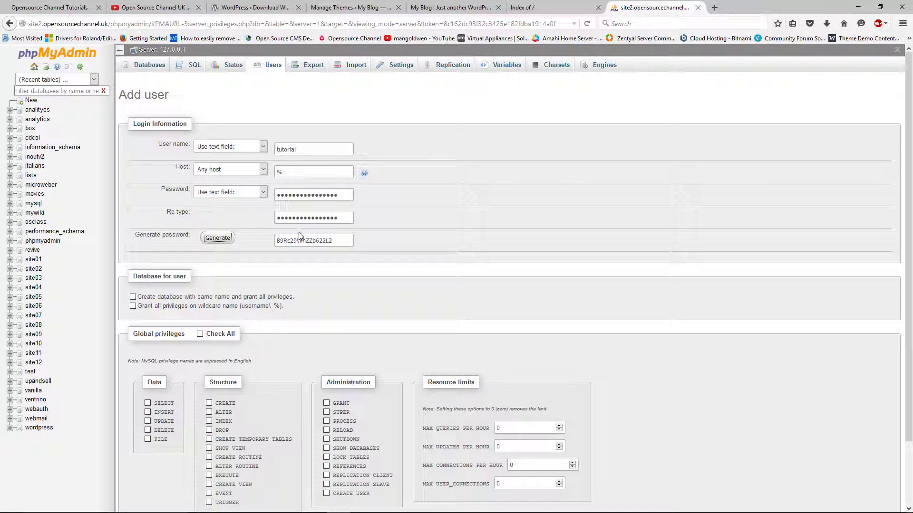
pyautogui.moveTo(332, 240); pyautogui.dragTo(272, 242)
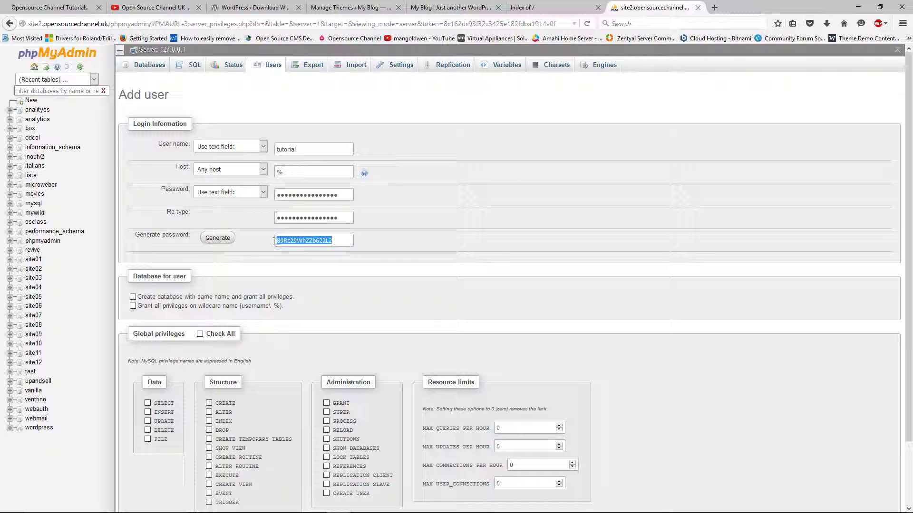
pyautogui.rightClick(294, 240)
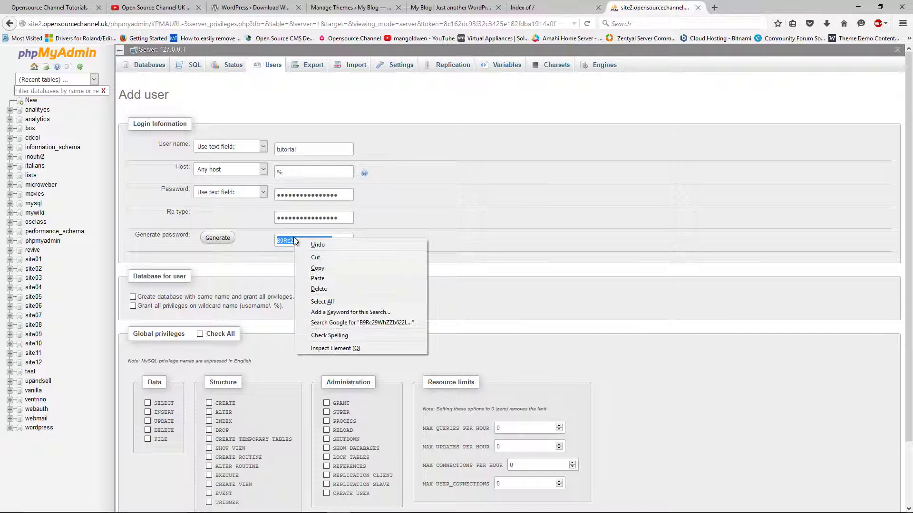
pyautogui.click(319, 268)
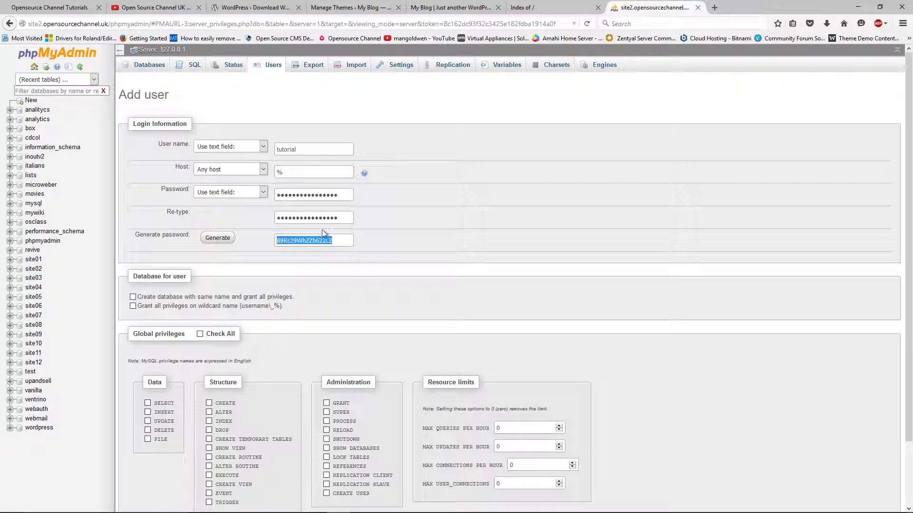
pyautogui.rightClick(320, 240)
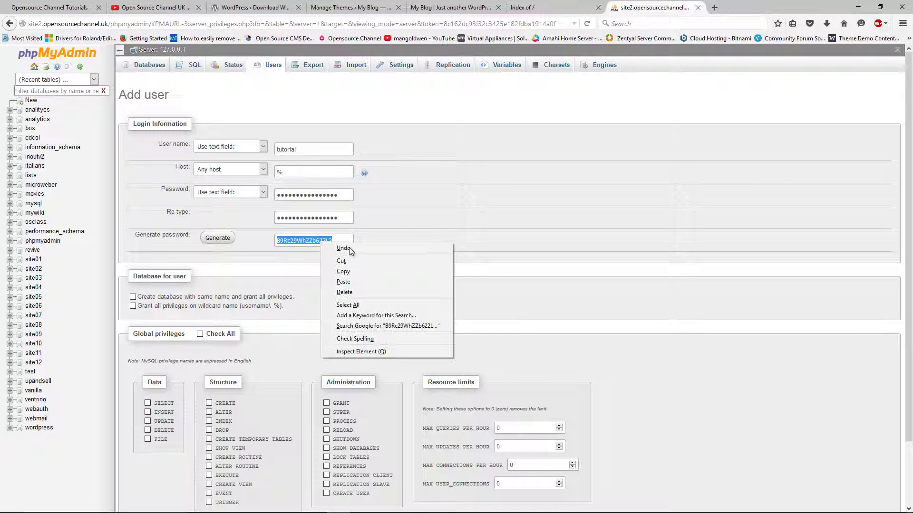
pyautogui.click(352, 269)
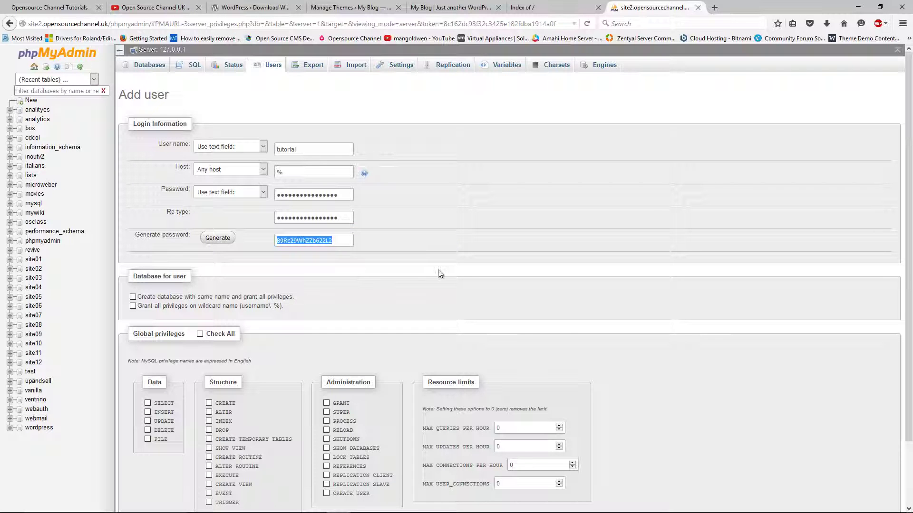
pyautogui.scroll(-2, 440, 274)
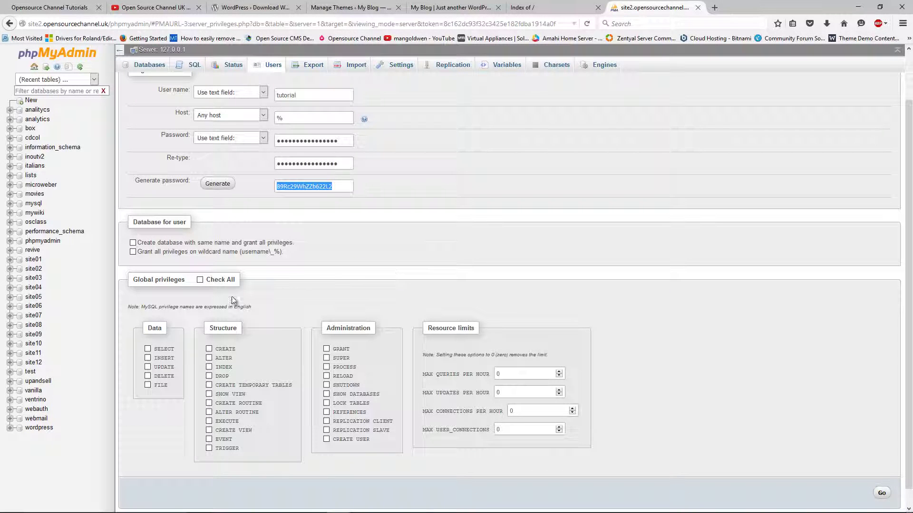
# - Grant the tutorial user all global privileges, create the user, and minimise Firefox
pyautogui.click(201, 280)
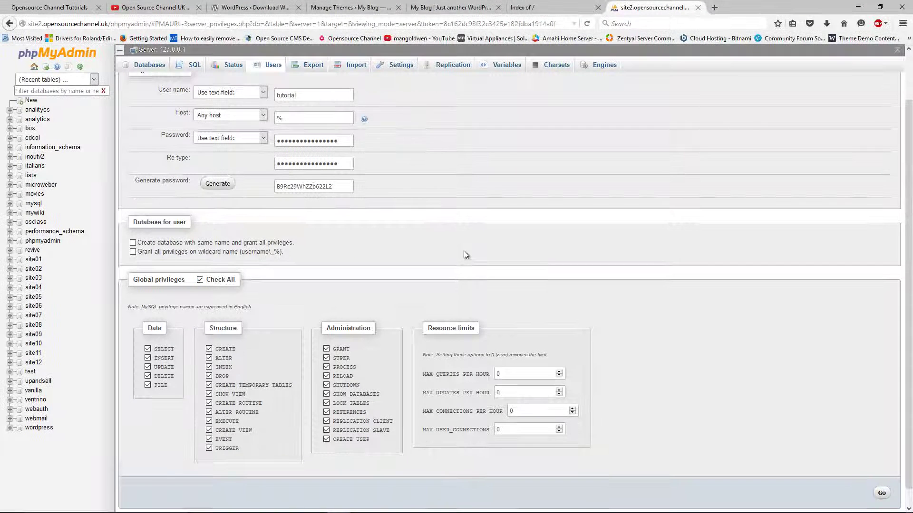
pyautogui.scroll(2, 463, 251)
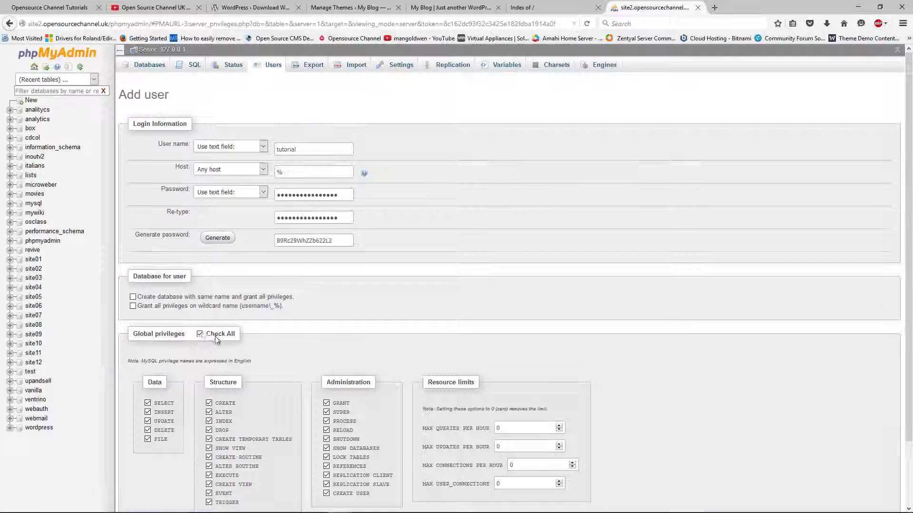
pyautogui.scroll(-3, 369, 306)
pyautogui.scroll(3, 369, 309)
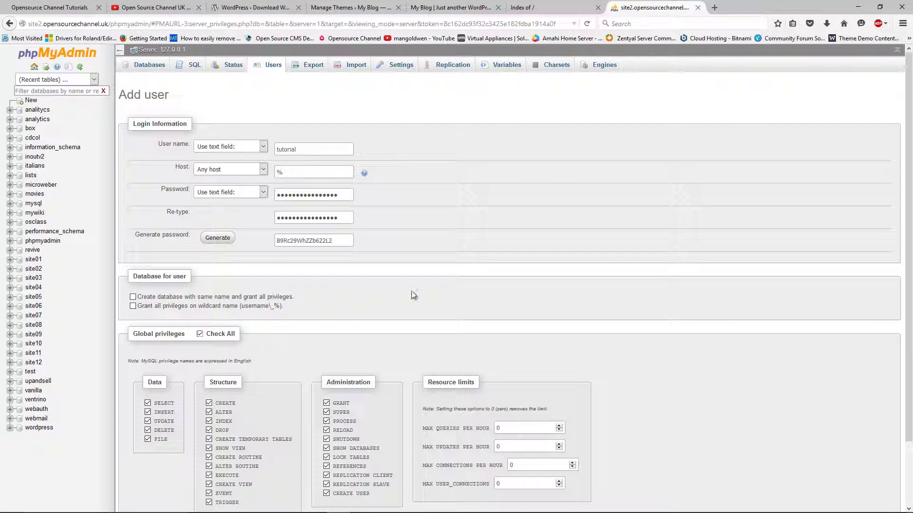
pyautogui.scroll(-3, 493, 300)
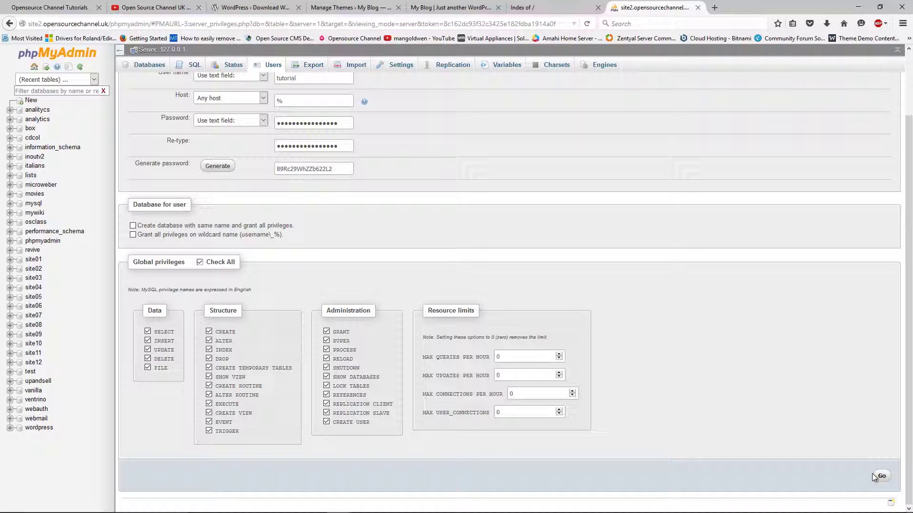
pyautogui.click(880, 477)
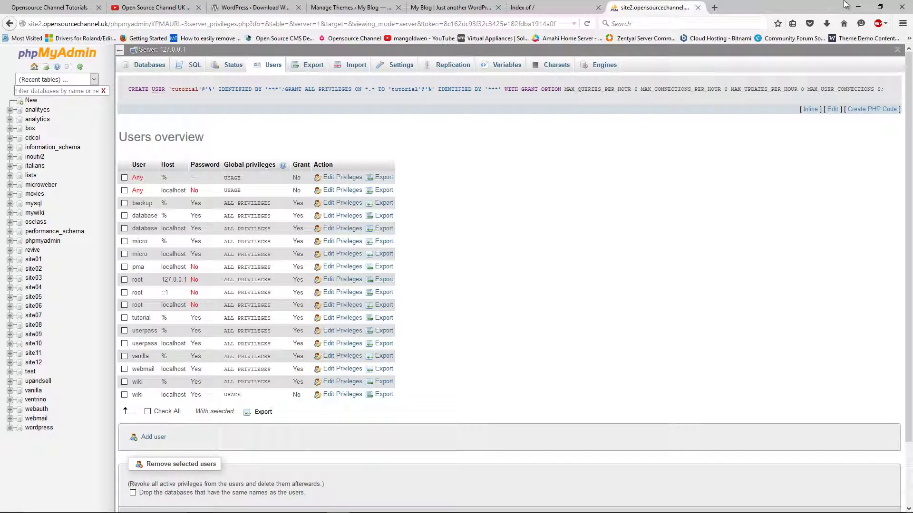
pyautogui.click(857, 7)
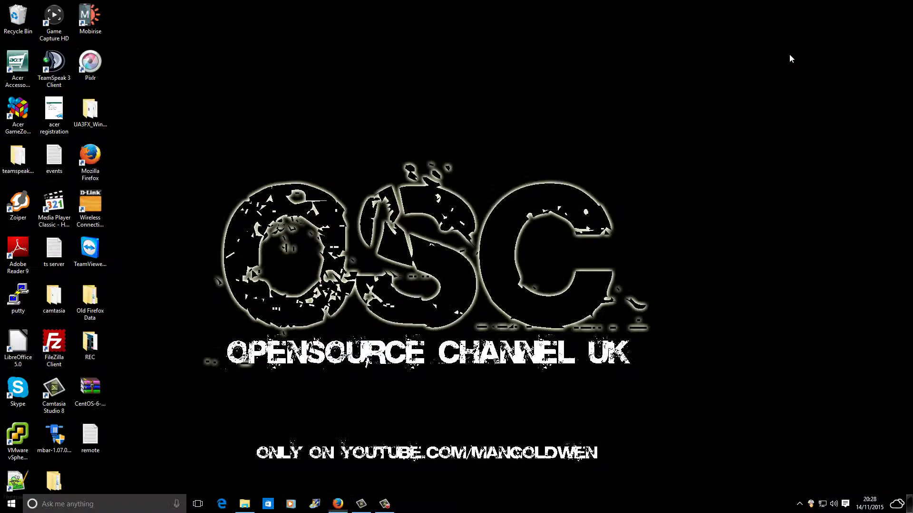
# - Create a new text document on the desktop named tut
pyautogui.rightClick(427, 270)
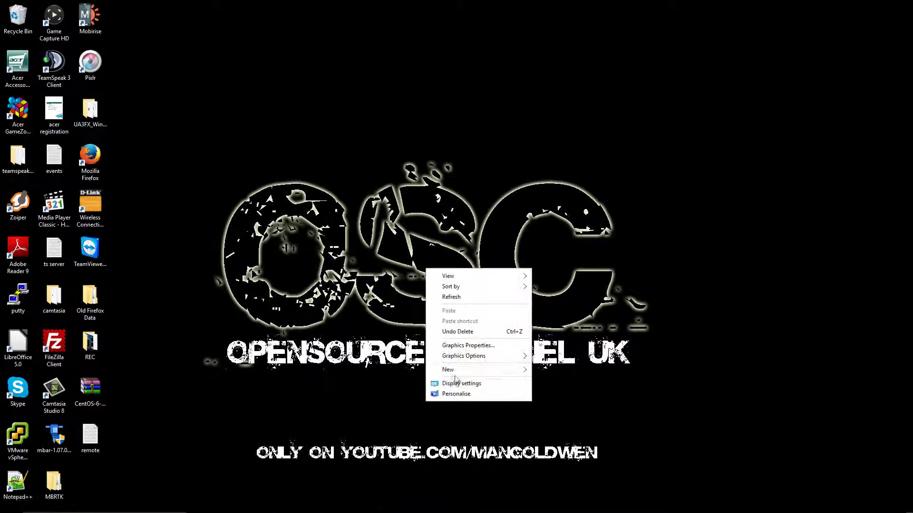
pyautogui.moveTo(466, 370)
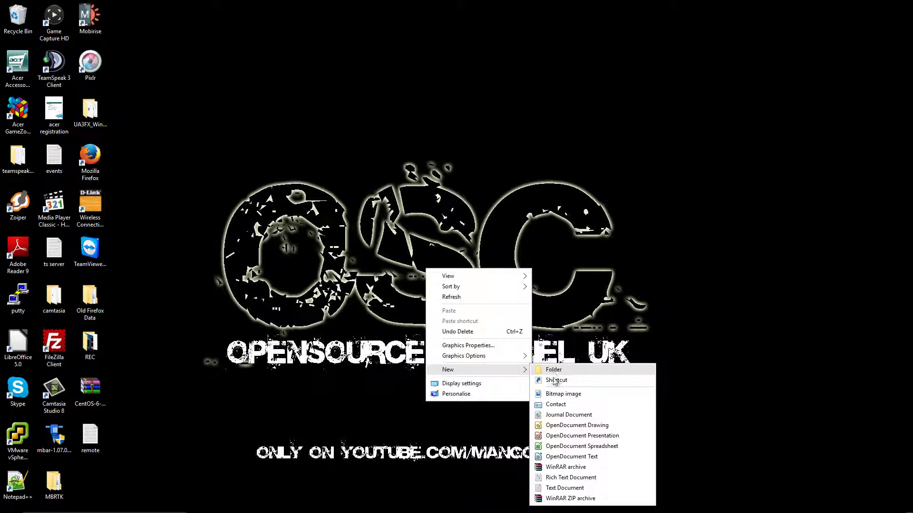
pyautogui.click(565, 488)
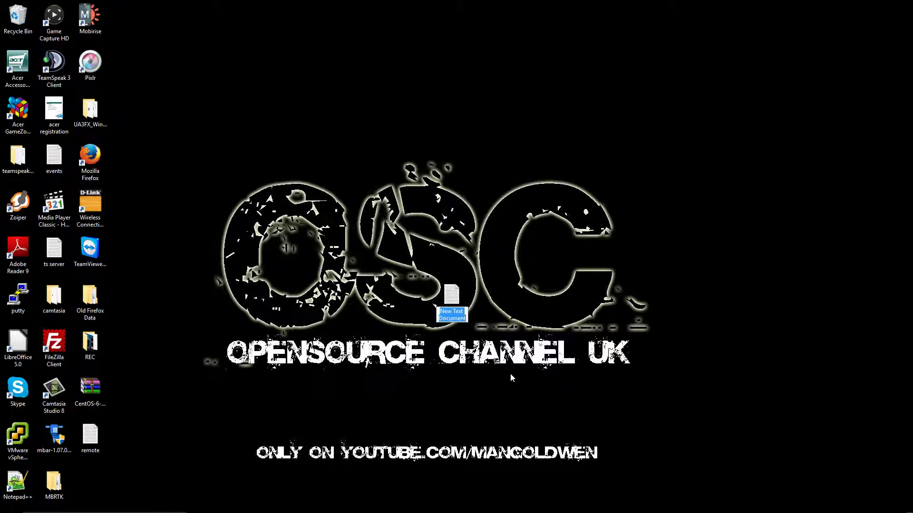
pyautogui.write('tut')
pyautogui.press('Return')
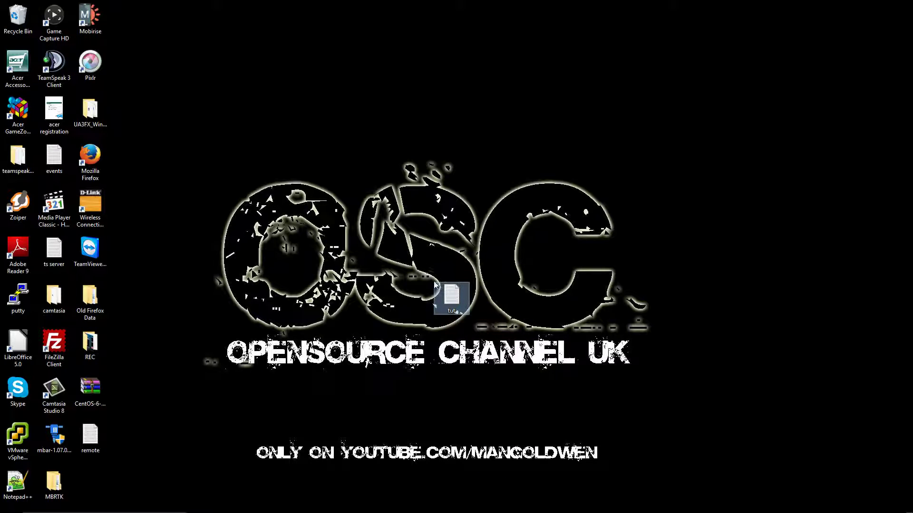
# - Write the user name tutorial and the pasted password into tut, save it, and return to Firefox
pyautogui.doubleClick(448, 305)
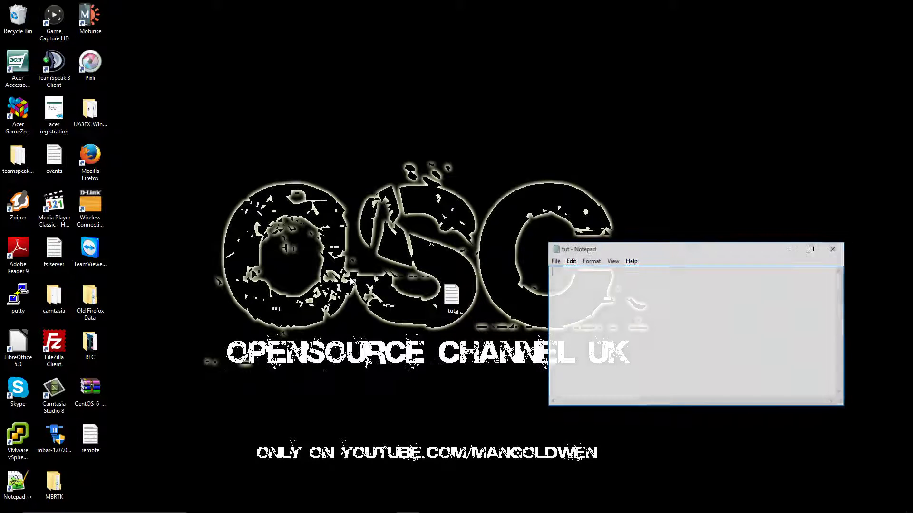
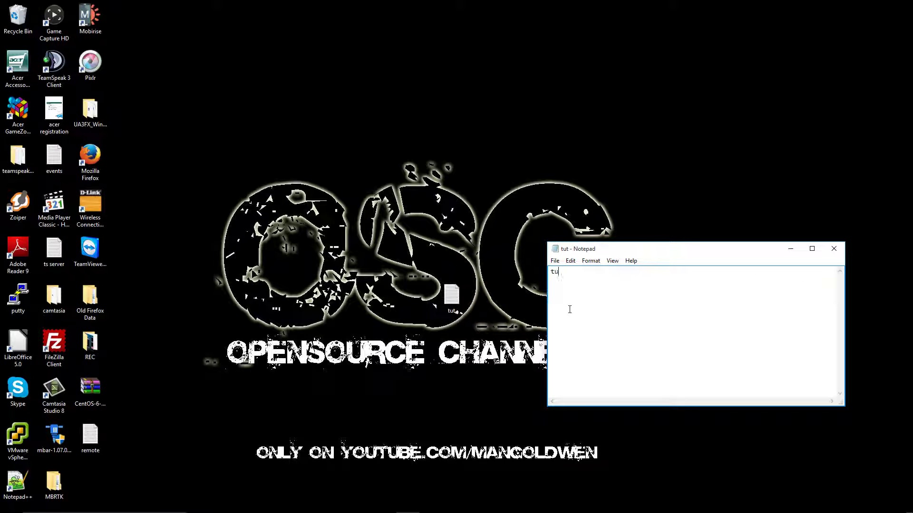
pyautogui.press('Return')
pyautogui.click(555, 261)
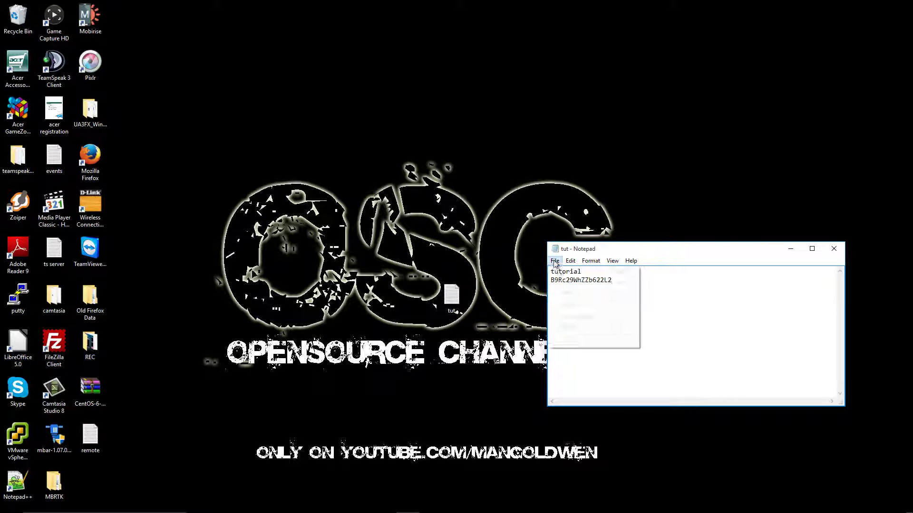
pyautogui.click(561, 291)
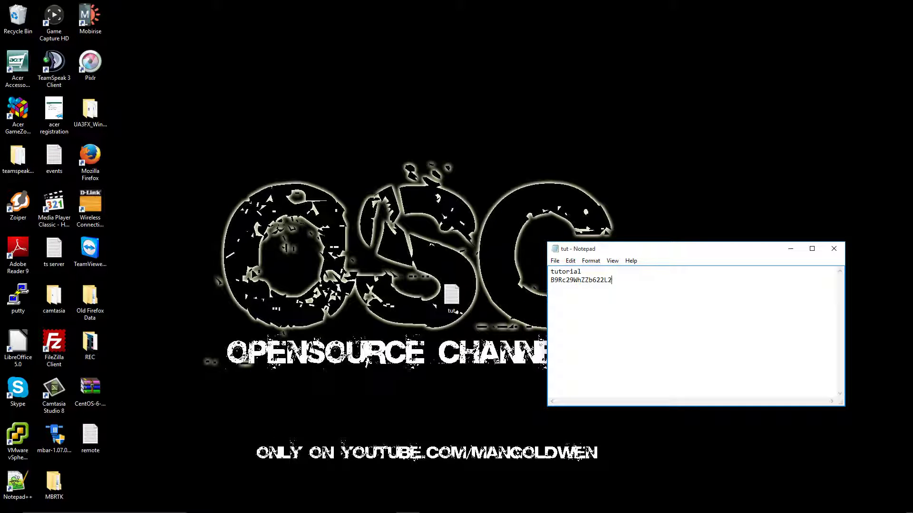
pyautogui.moveTo(409, 511)
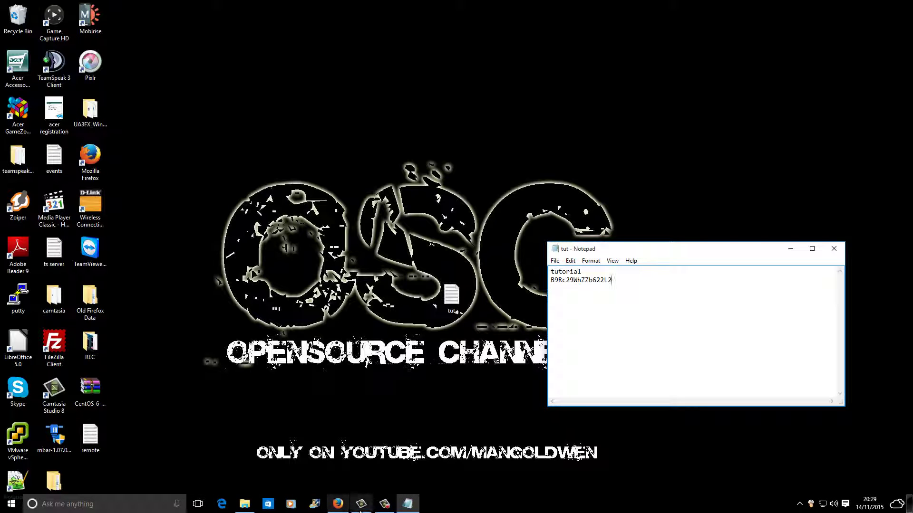
pyautogui.click(340, 507)
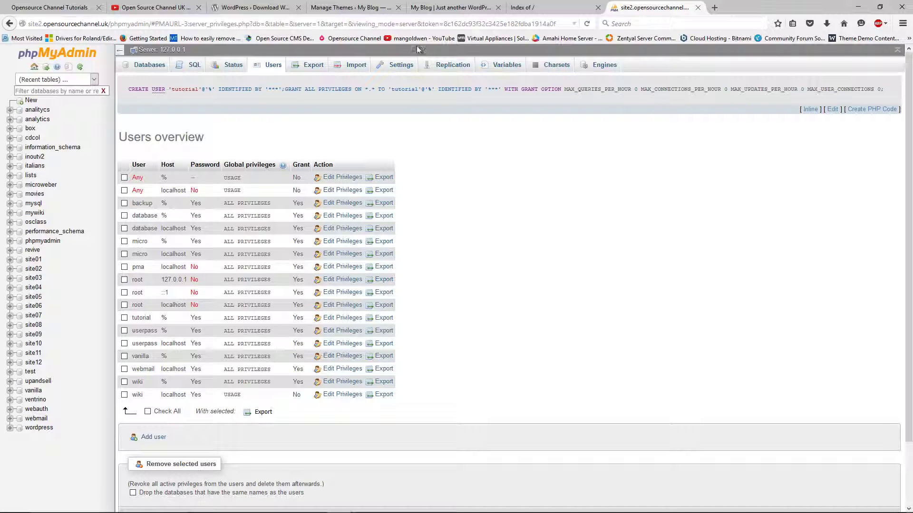
# - Move through the tabs from the site2 listing to site1's blog and its theme management page
pyautogui.click(524, 3)
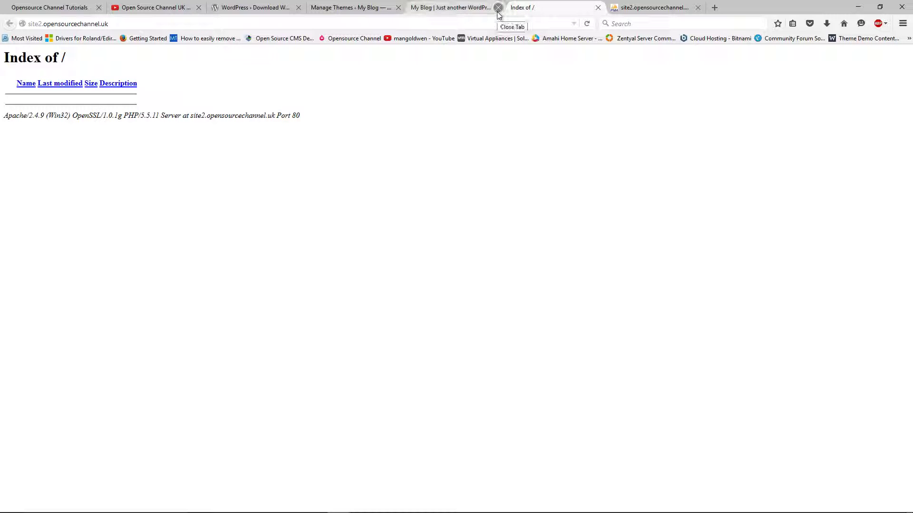
pyautogui.click(426, 5)
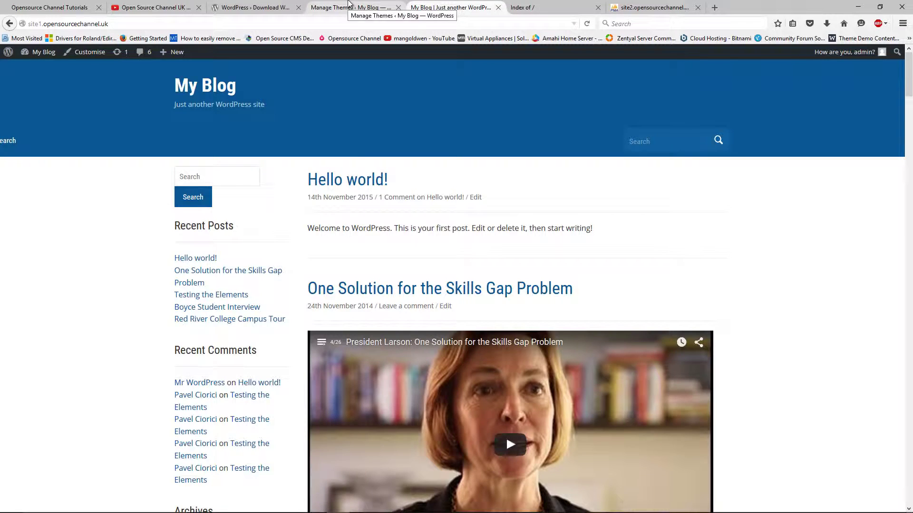
pyautogui.click(349, 5)
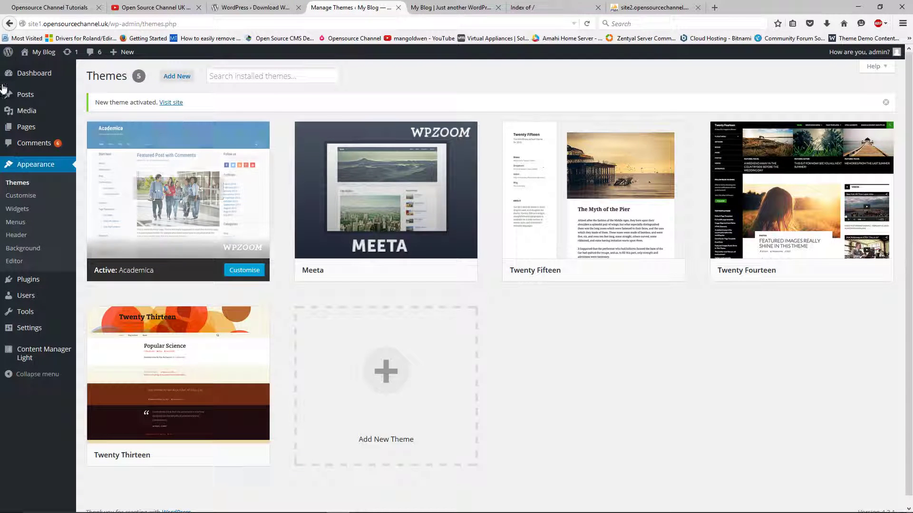
# - Go to the site1 Dashboard, then open Plugins > Installed Plugins
pyautogui.click(34, 73)
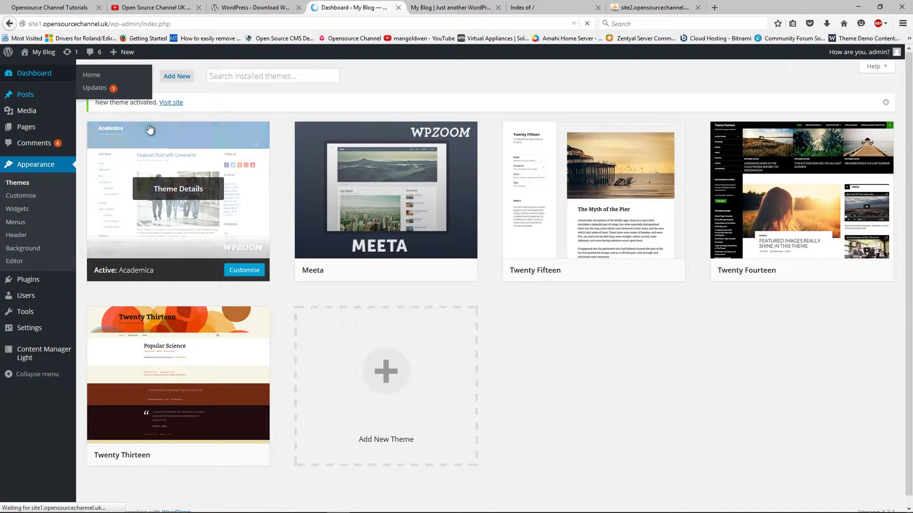
pyautogui.scroll(-5, 302, 196)
pyautogui.scroll(5, 301, 195)
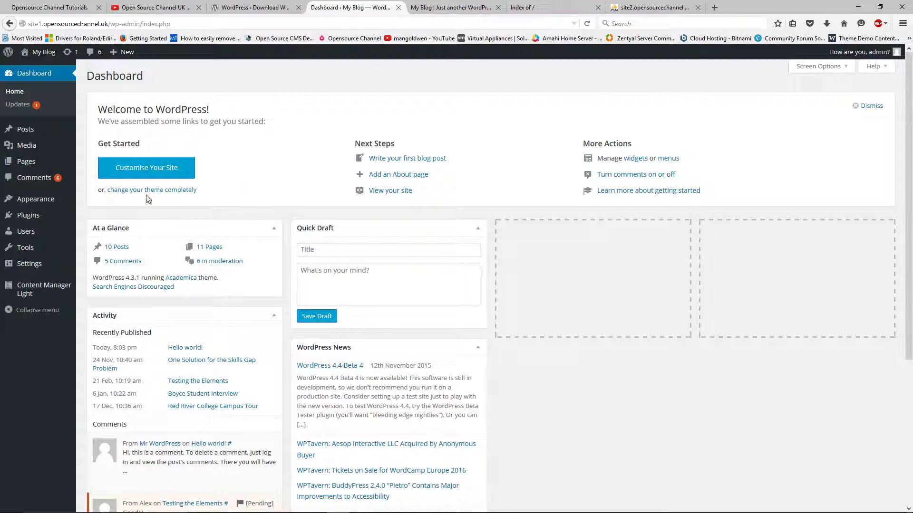
pyautogui.moveTo(26, 220)
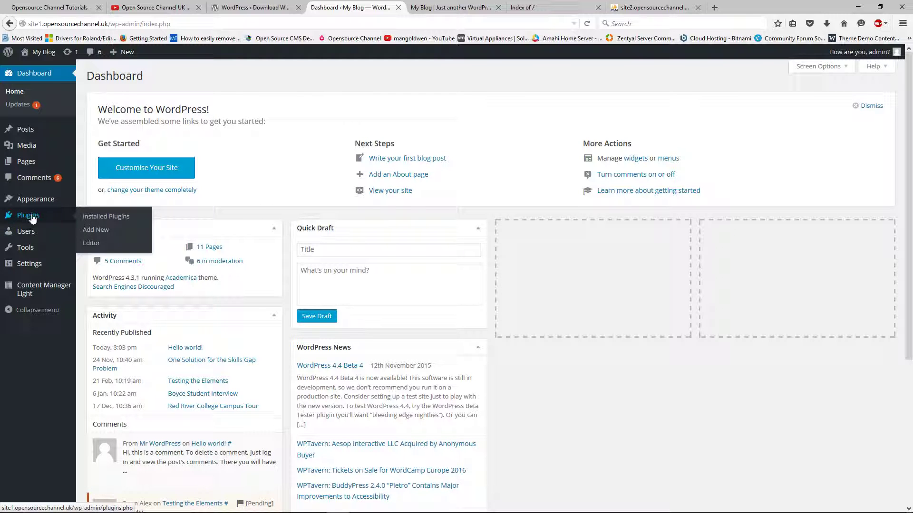
pyautogui.click(95, 231)
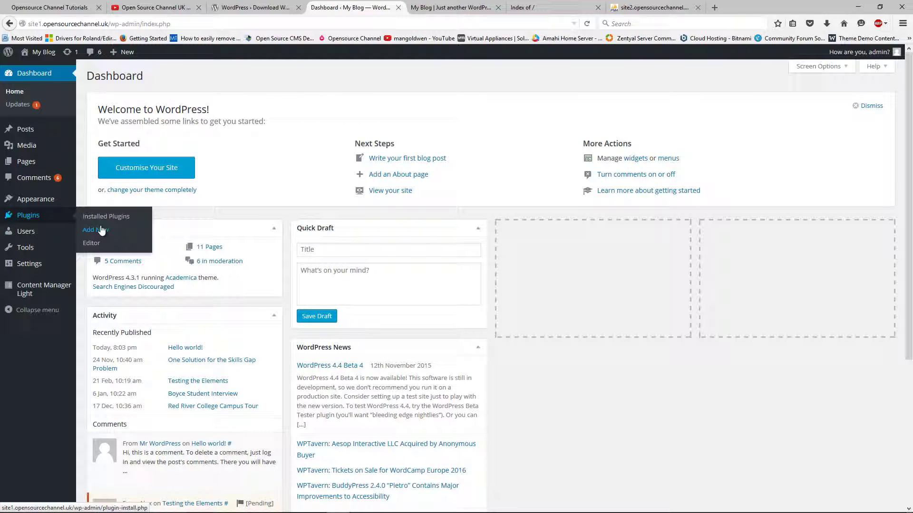
pyautogui.click(25, 217)
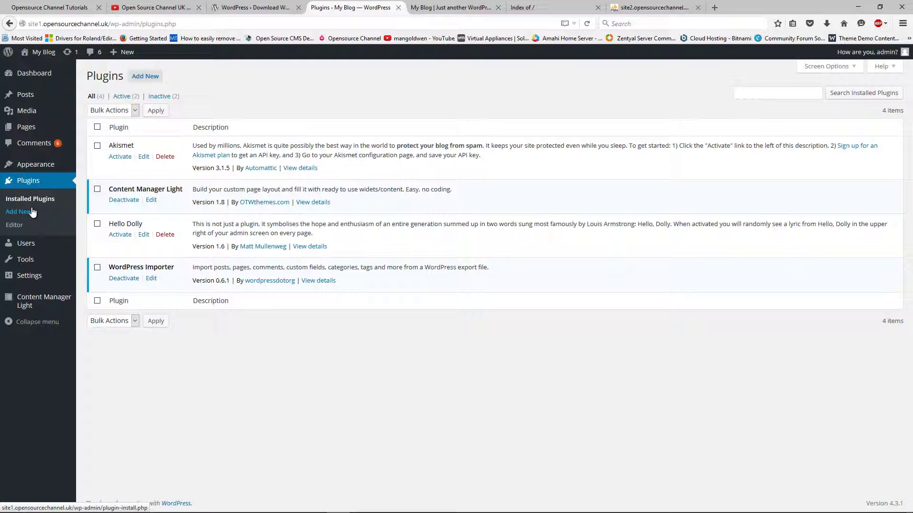
# - Search the plugin directory for 'duplicat' and install the Duplicator 0.5.34 plugin
pyautogui.click(155, 81)
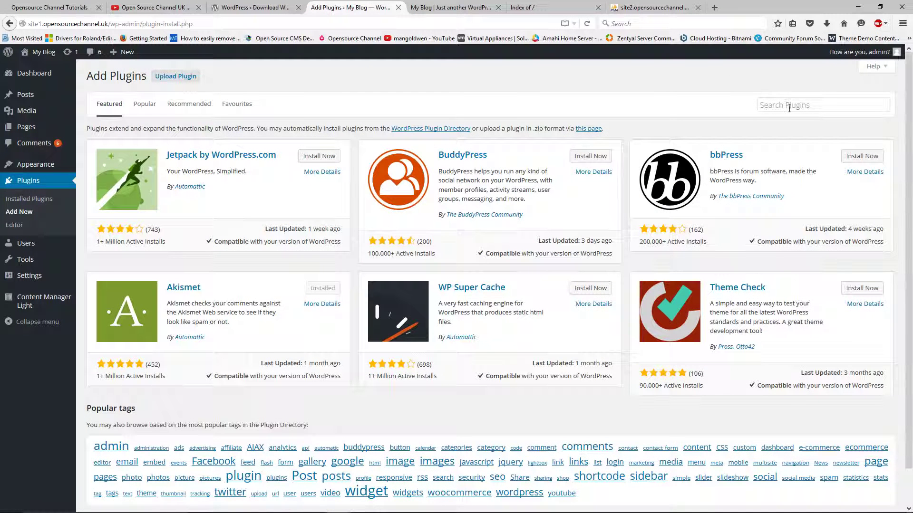
pyautogui.click(789, 108)
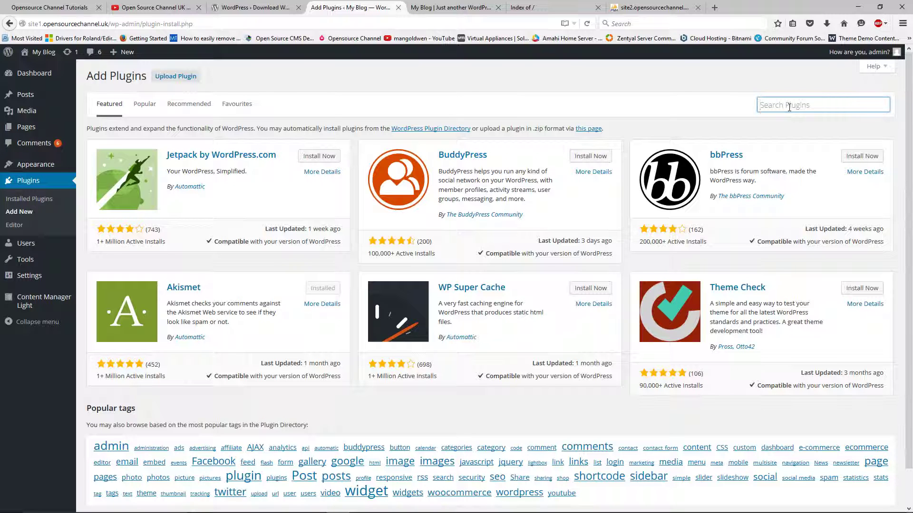
pyautogui.write('duplicator')
pyautogui.press('Return')
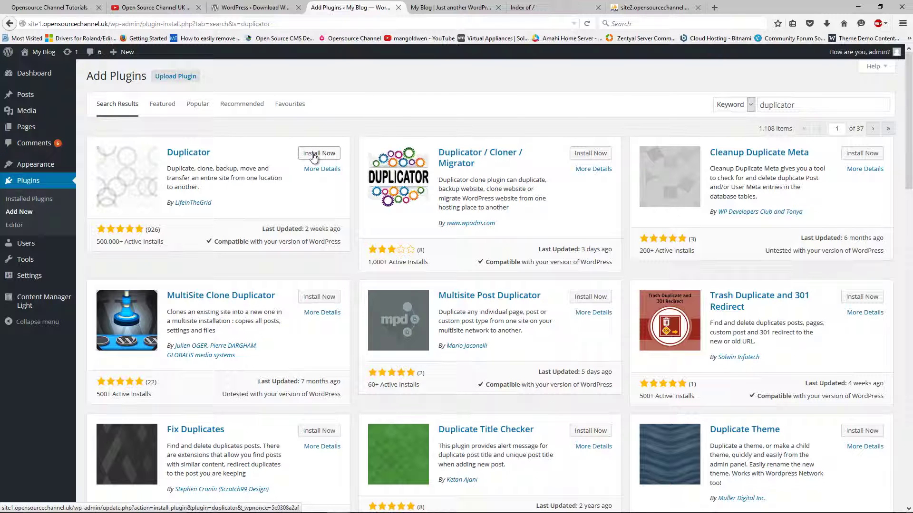
pyautogui.click(314, 155)
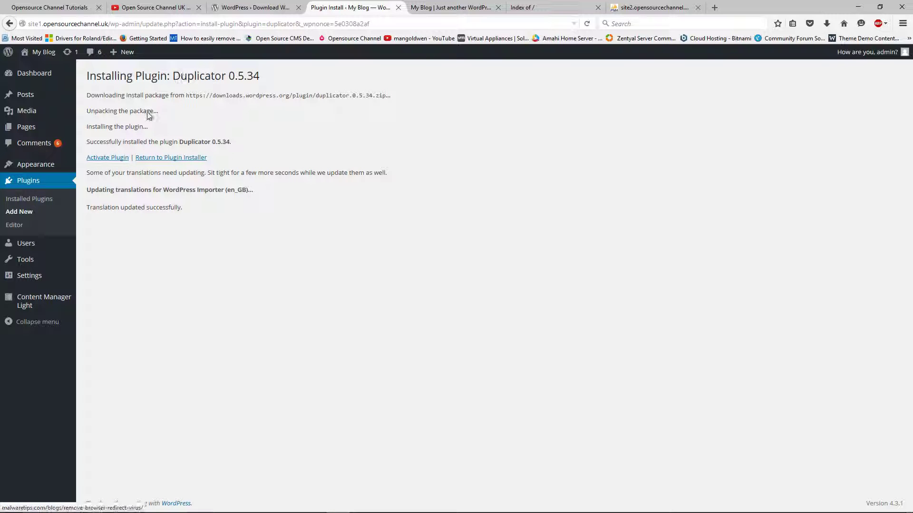
# - Activate the Duplicator plugin and go to its Packages page, which shows no packages yet
pyautogui.click(114, 159)
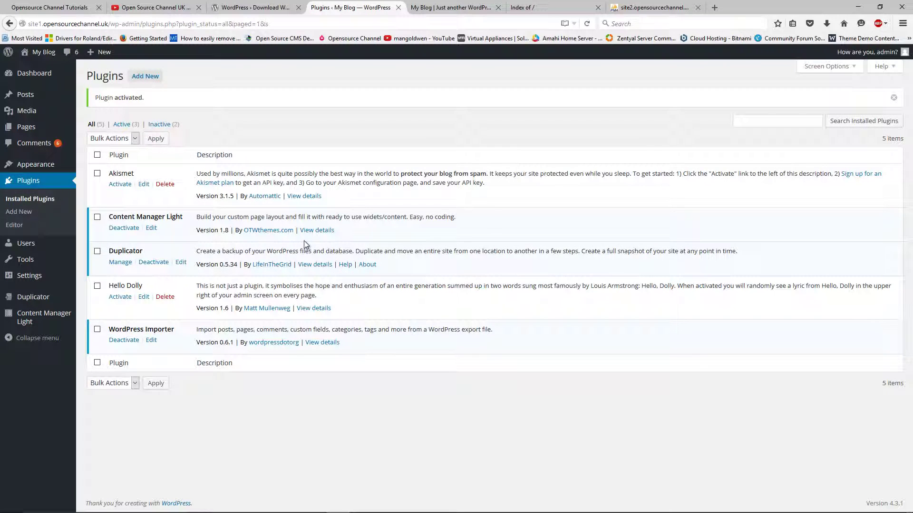
pyautogui.moveTo(28, 300)
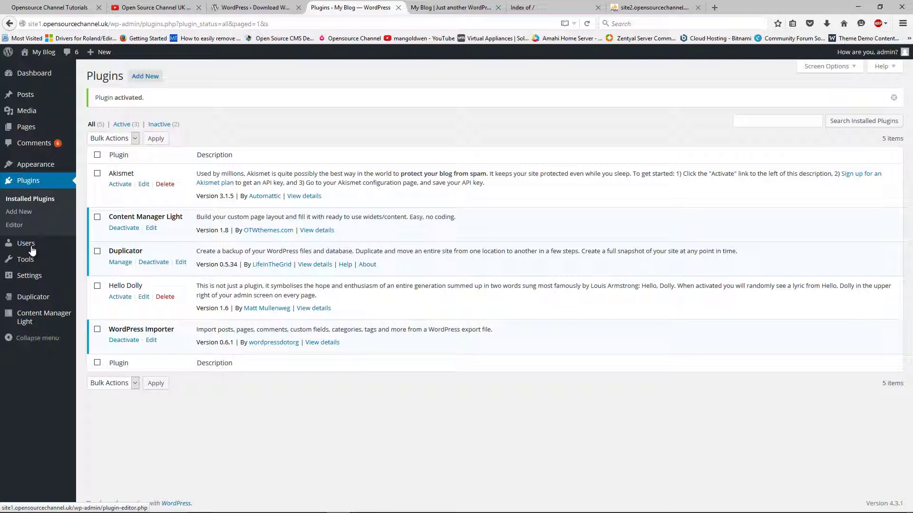
pyautogui.click(32, 297)
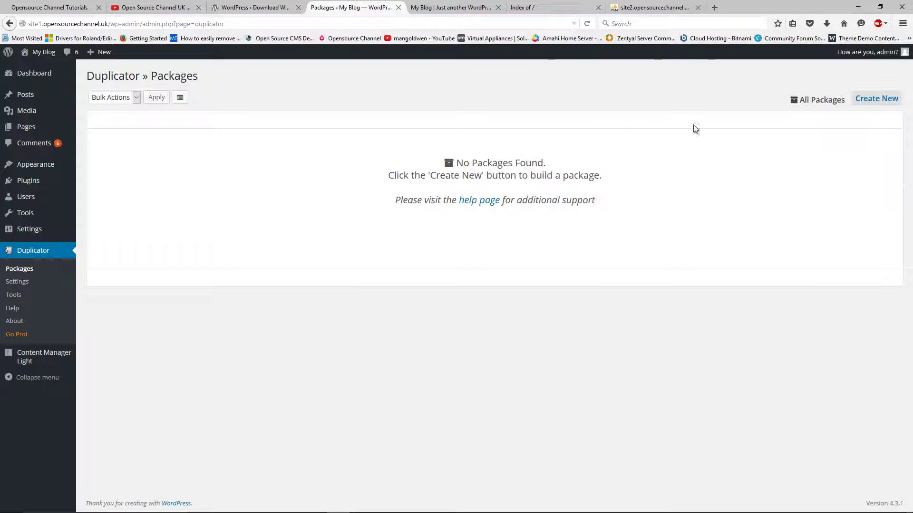
# - Start a new package 20151114_myblog and look through its Storage, Archive filter and Installer sections
pyautogui.click(873, 102)
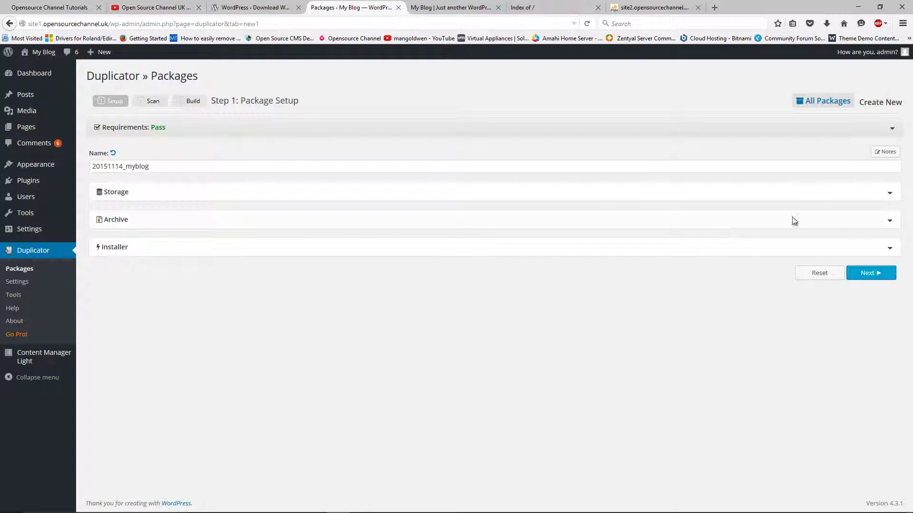
pyautogui.click(888, 194)
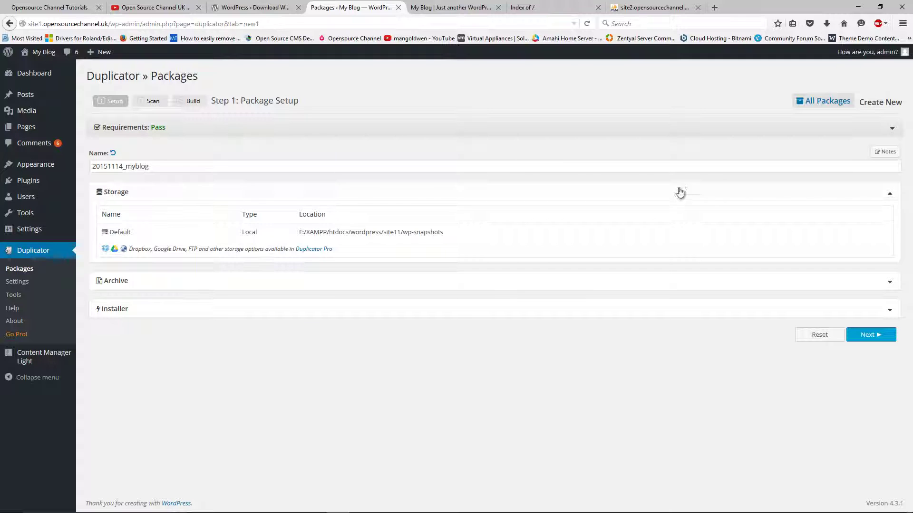
pyautogui.click(890, 194)
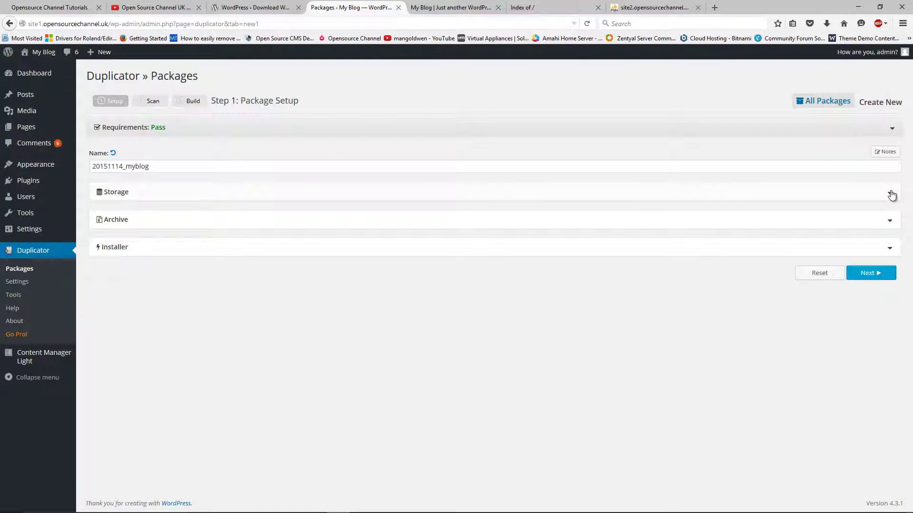
pyautogui.click(890, 224)
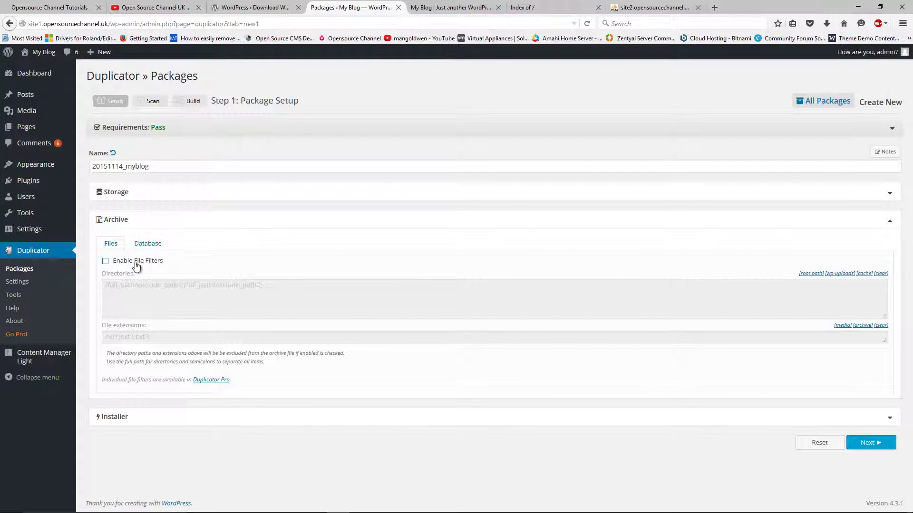
pyautogui.click(146, 245)
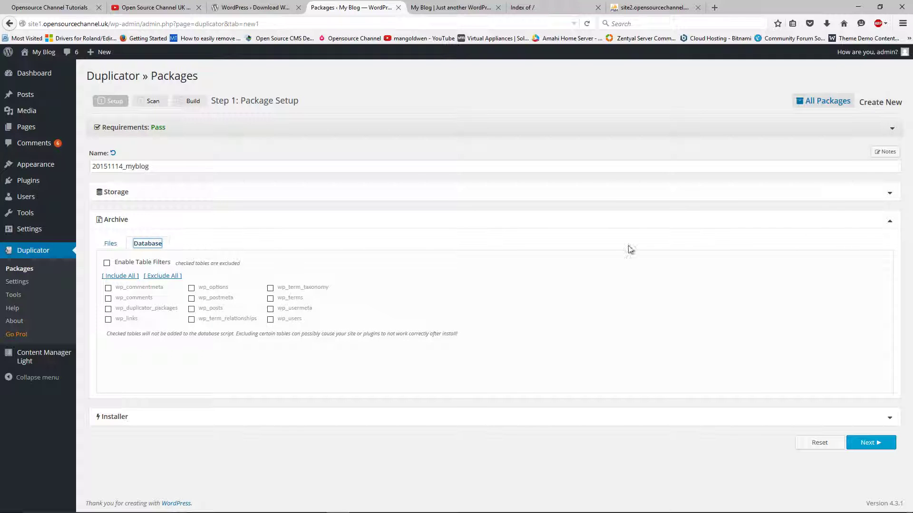
pyautogui.click(891, 222)
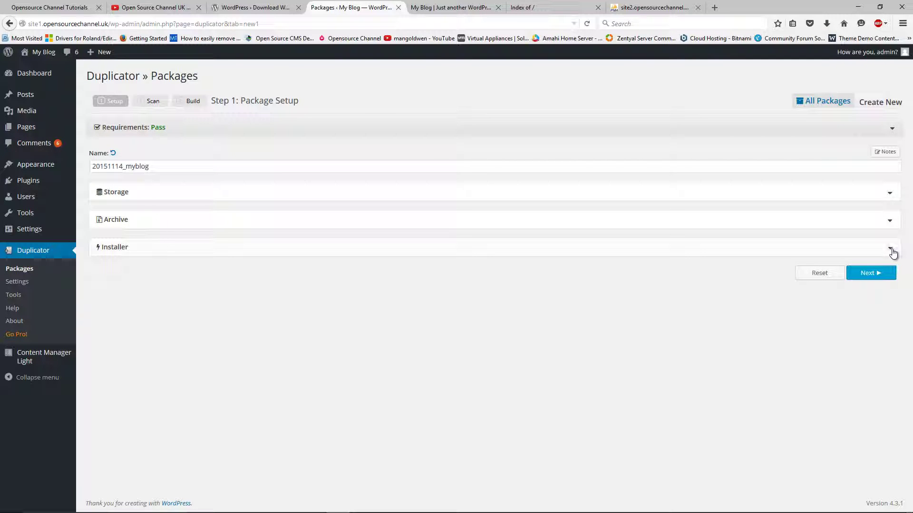
pyautogui.click(890, 250)
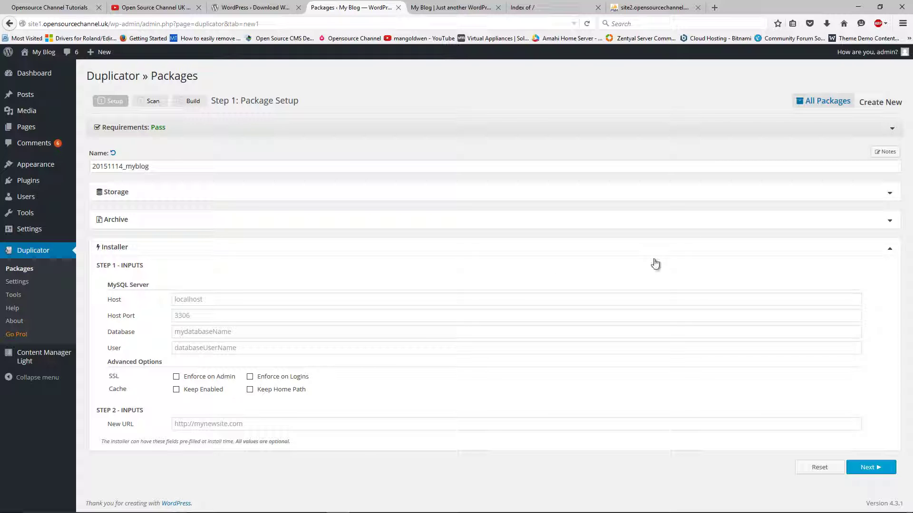
# - Glance at the other open site tabs, then collapse the Installer settings on Package Setup
pyautogui.click(467, 6)
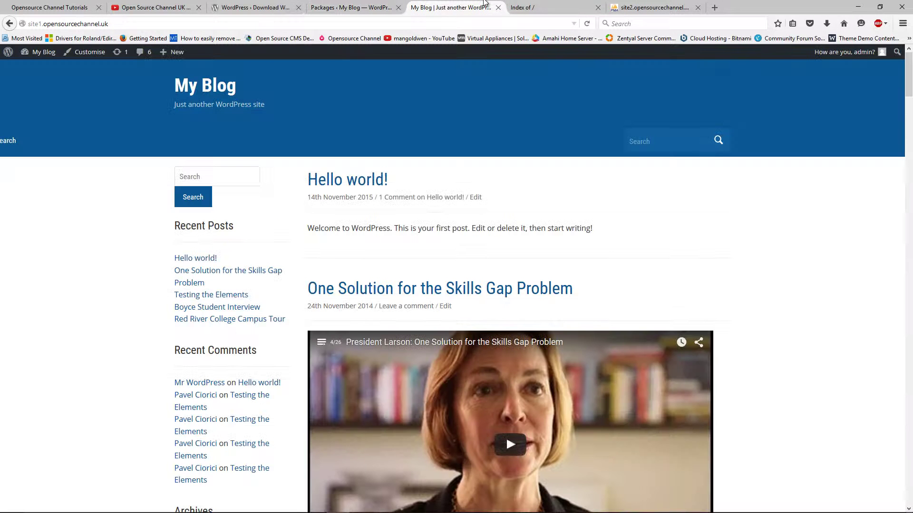
pyautogui.click(642, 6)
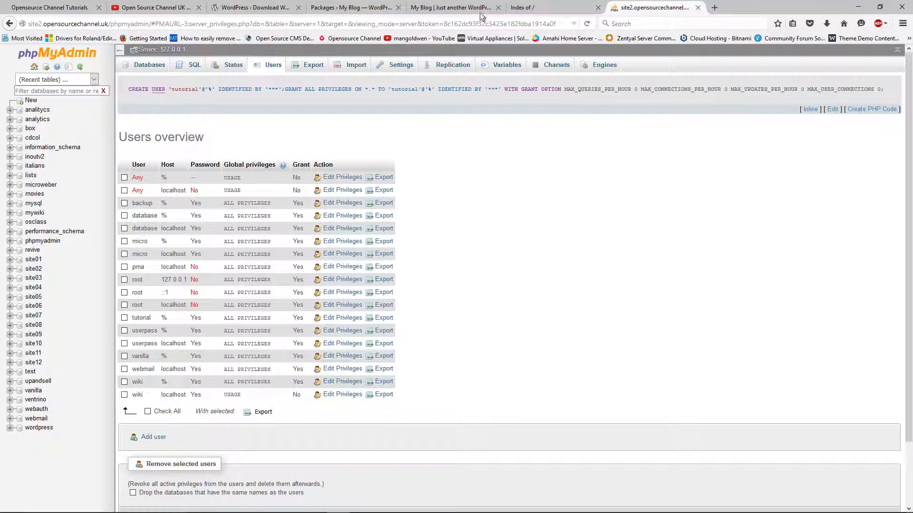
pyautogui.click(533, 6)
pyautogui.click(474, 6)
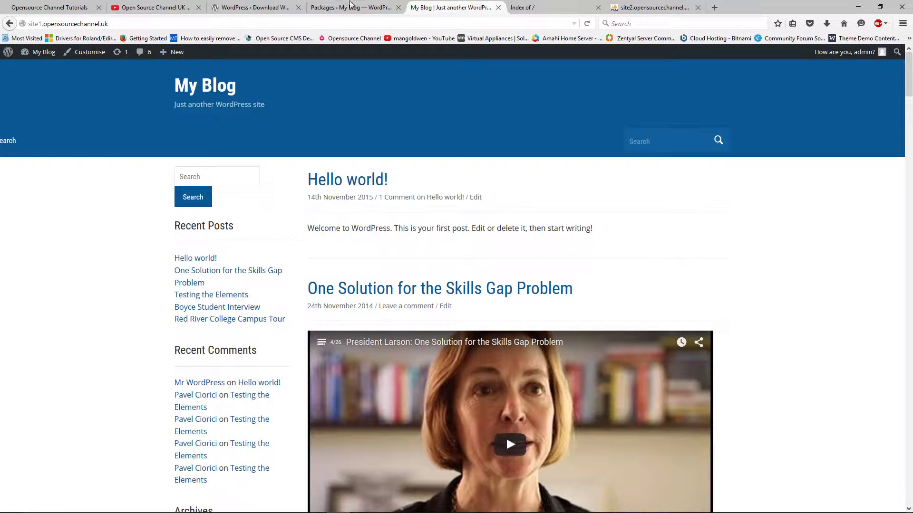
pyautogui.click(389, 7)
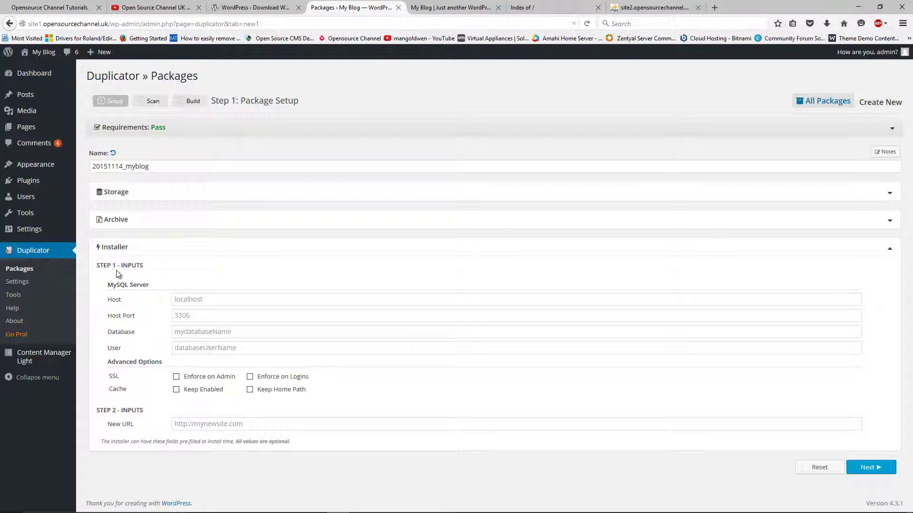
pyautogui.click(889, 250)
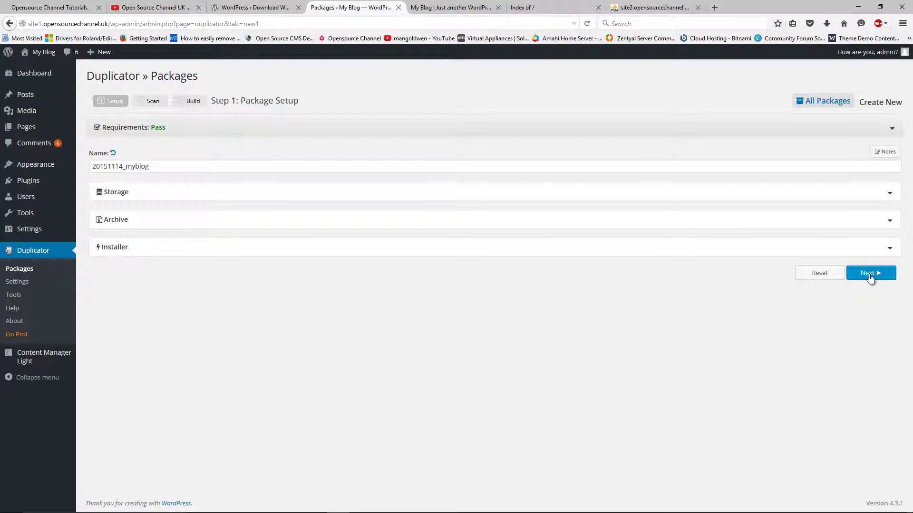
# - Run the system scan, build 20151114_myblog, and view the completed package in All Packages
pyautogui.click(866, 274)
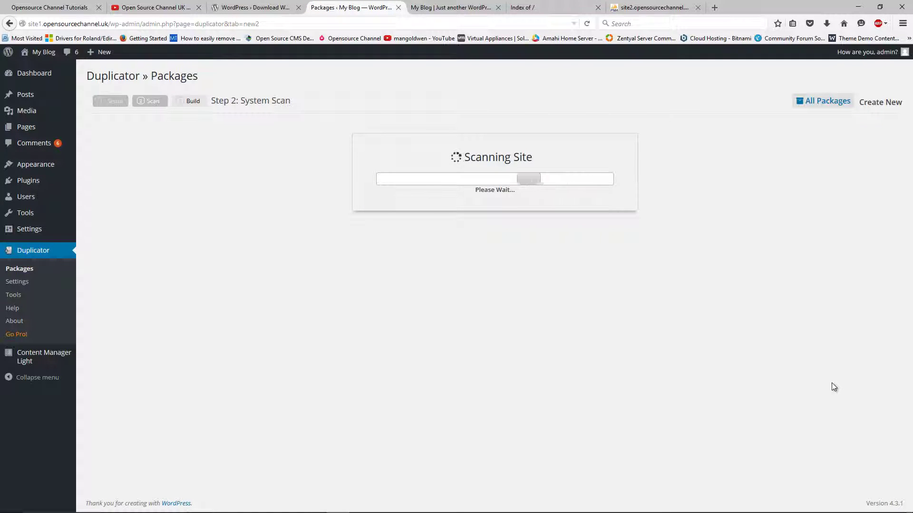
pyautogui.click(356, 300)
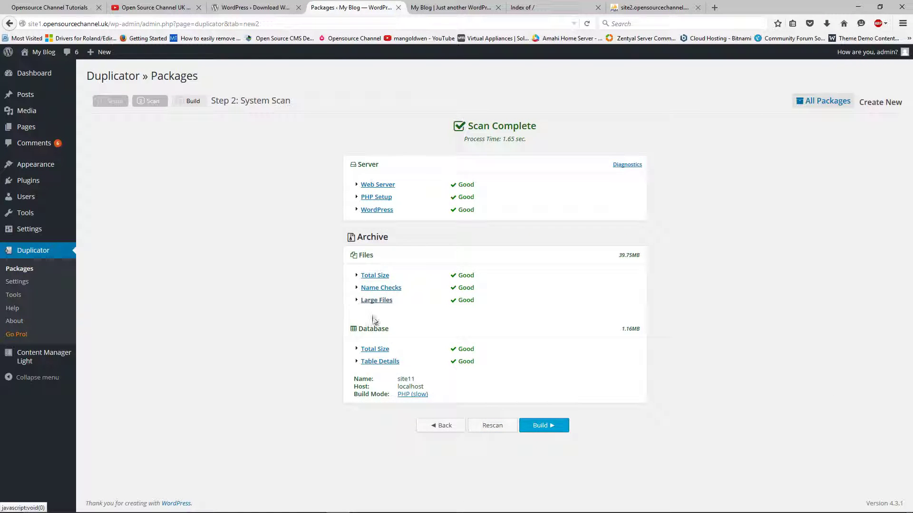
pyautogui.click(536, 426)
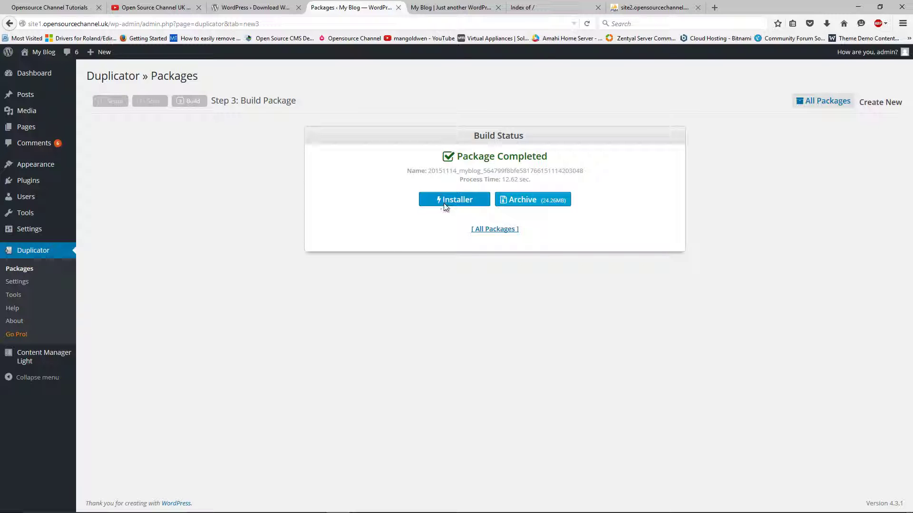
pyautogui.click(495, 233)
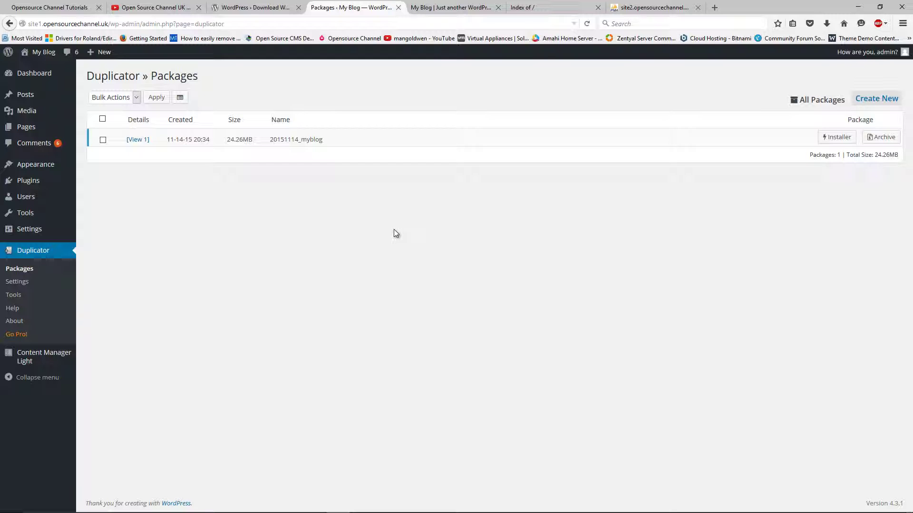
# - Download installer.php and the package archive zip, then show them in the Downloads folder
pyautogui.click(134, 140)
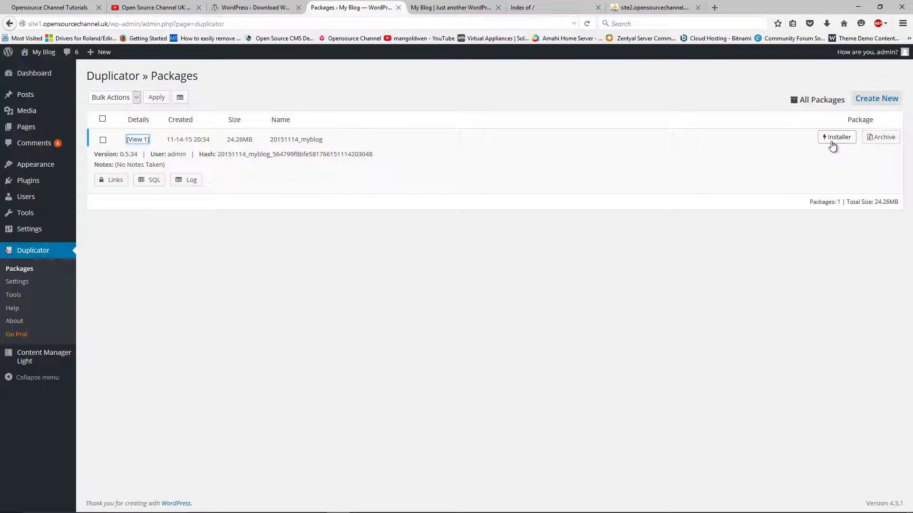
pyautogui.click(835, 140)
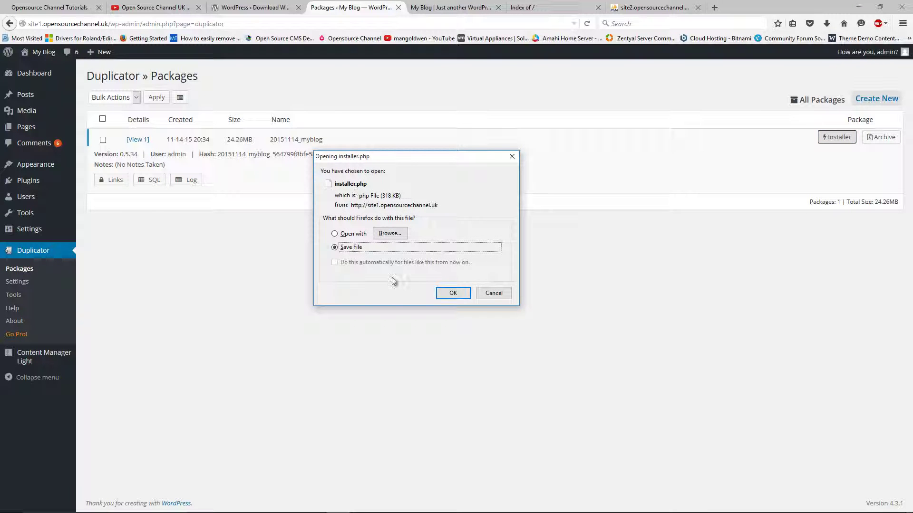
pyautogui.click(452, 293)
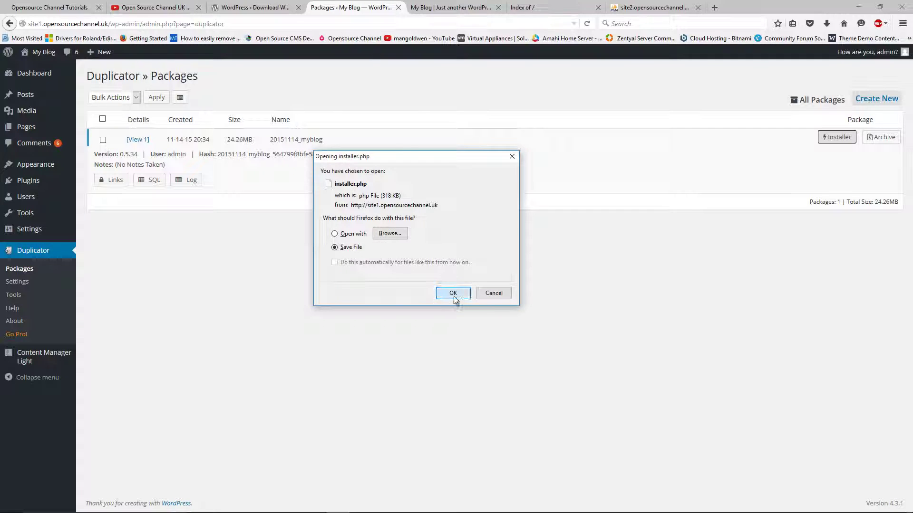
pyautogui.click(877, 143)
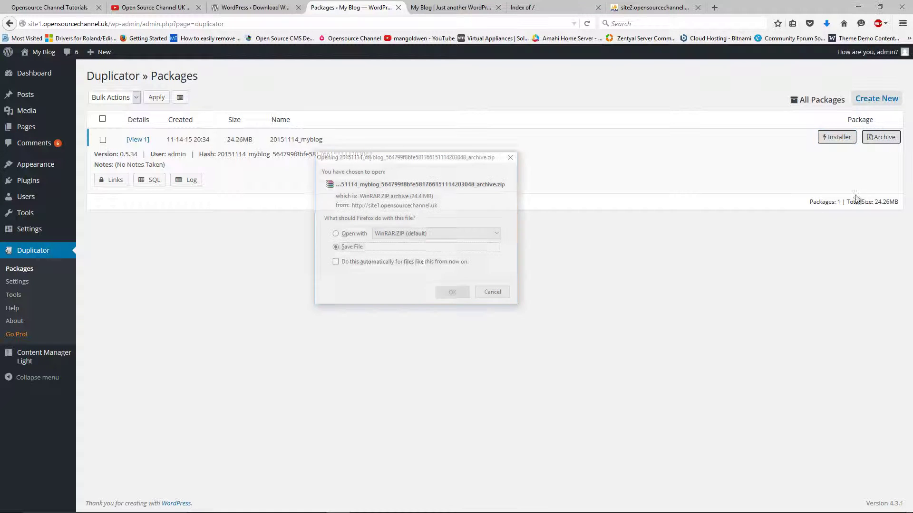
pyautogui.click(454, 293)
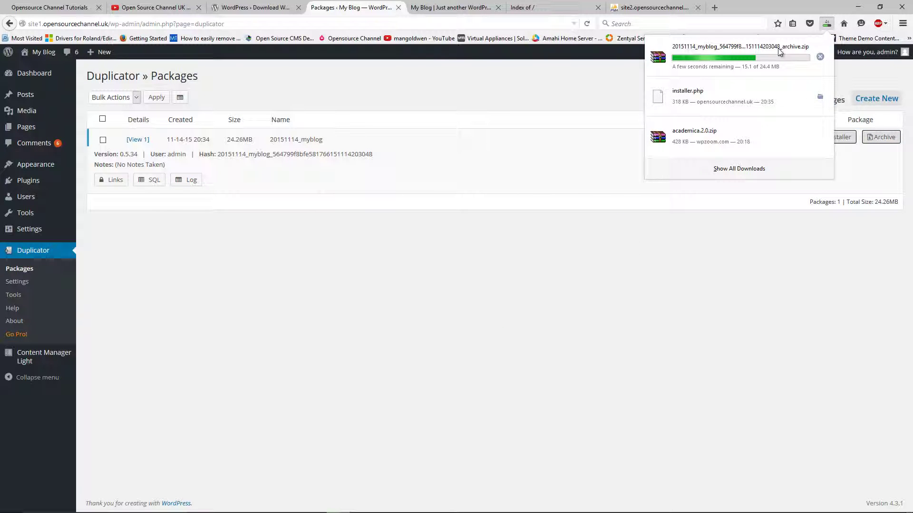
pyautogui.rightClick(781, 95)
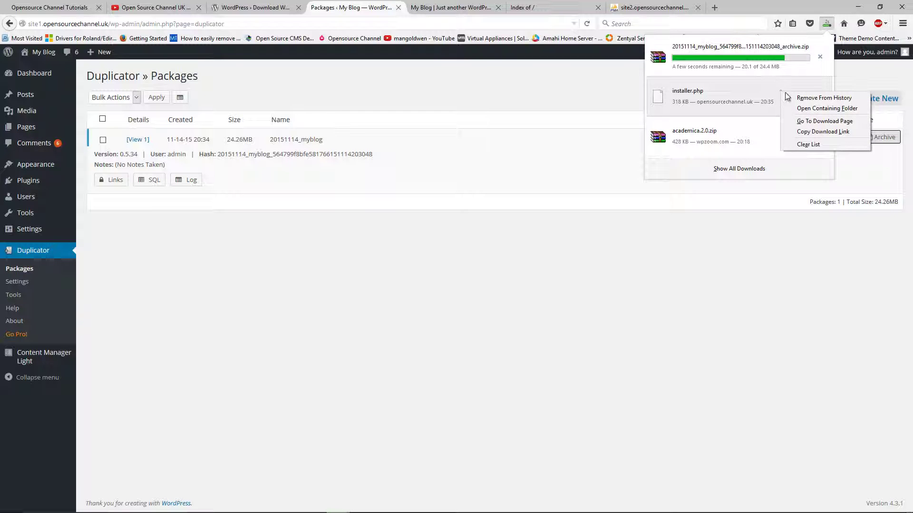
pyautogui.click(814, 113)
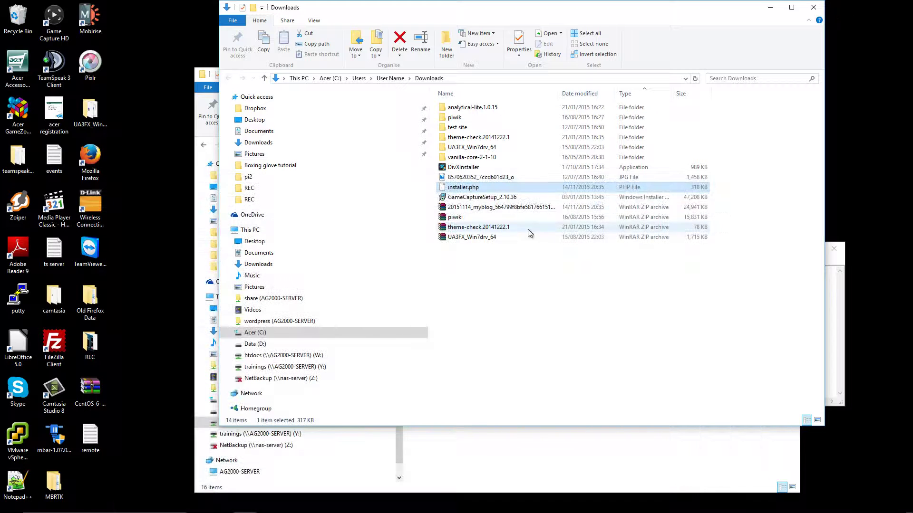
# - Arrange the Explorer windows, open the empty htdocs\wordpress\site12 folder, and return to Firefox
pyautogui.moveTo(613, 14); pyautogui.dragTo(710, 16)
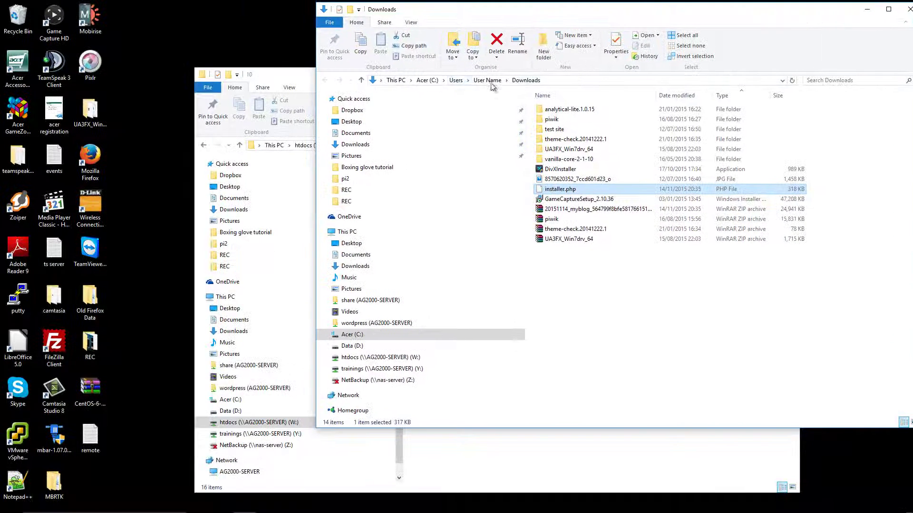
pyautogui.moveTo(309, 77); pyautogui.dragTo(224, 42)
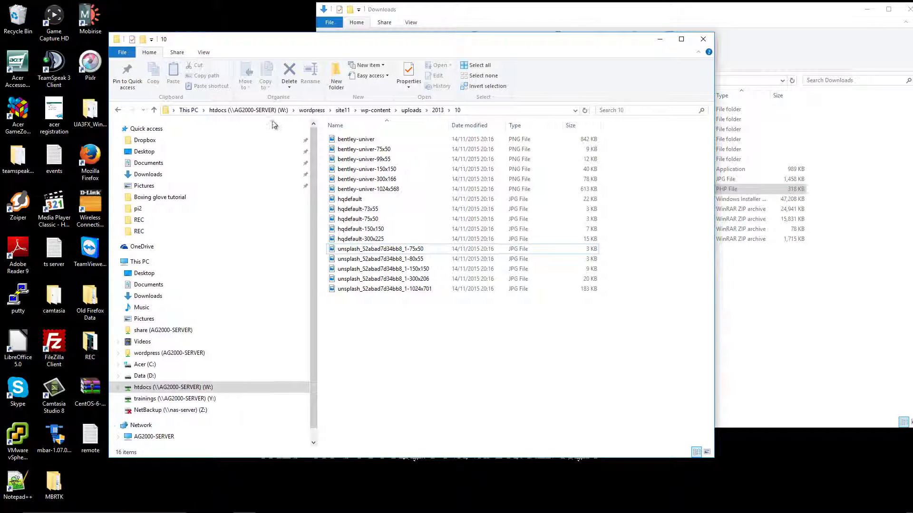
pyautogui.click(184, 387)
pyautogui.scroll(-4, 347, 323)
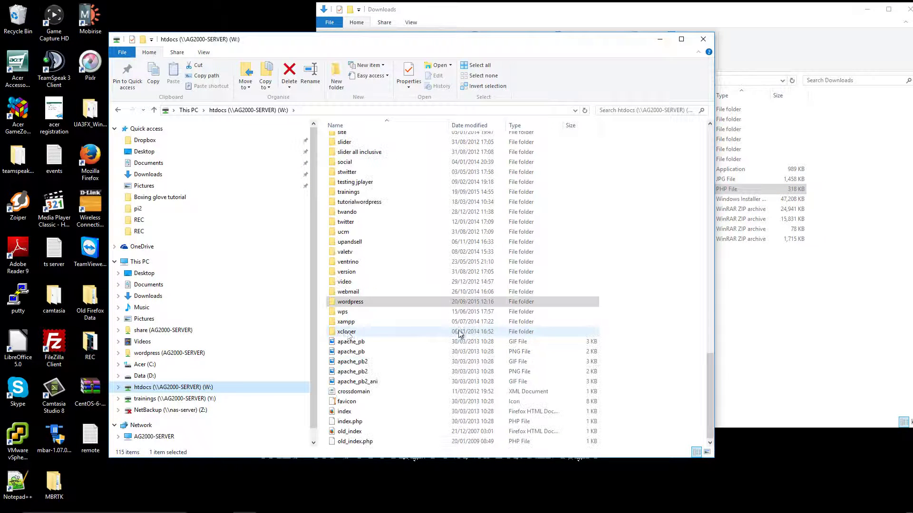
pyautogui.doubleClick(349, 304)
pyautogui.click(371, 261)
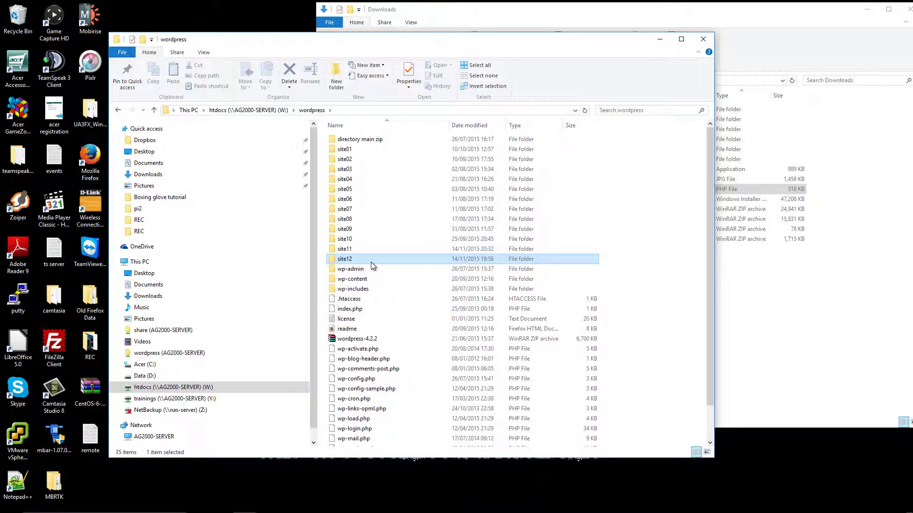
pyautogui.doubleClick(371, 262)
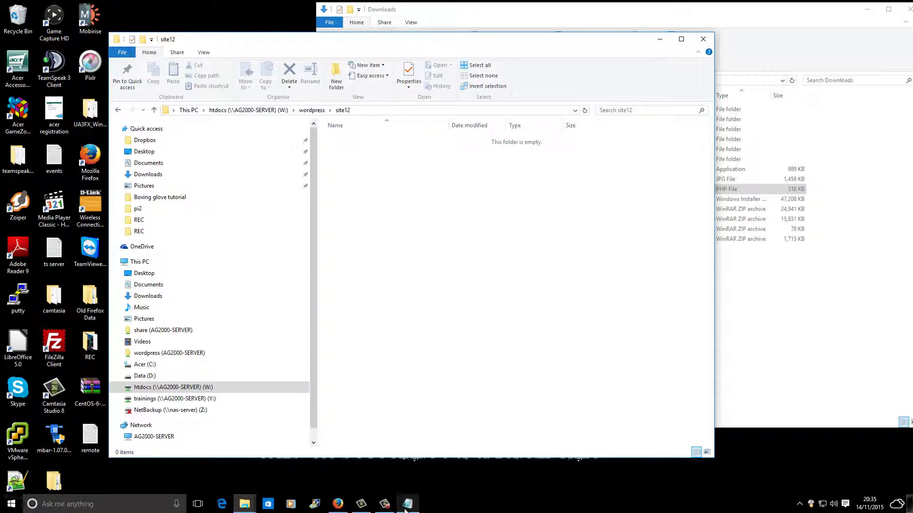
pyautogui.click(338, 506)
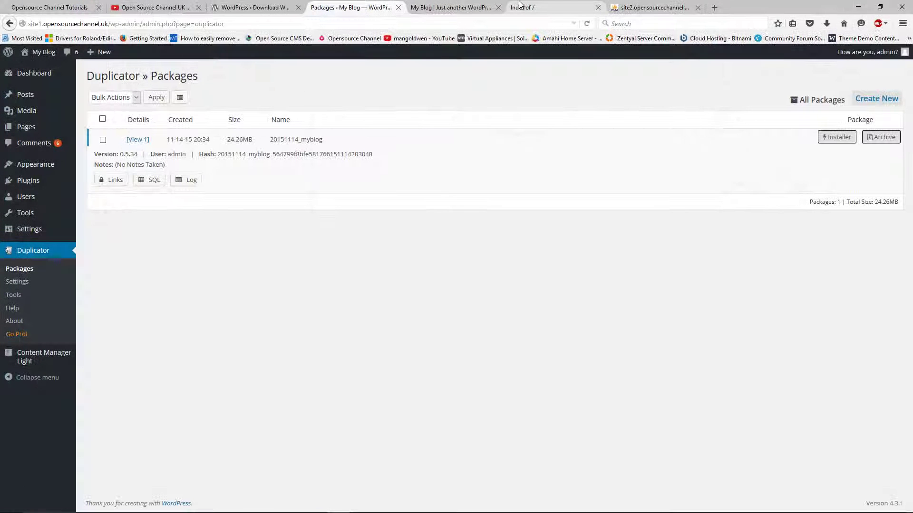
# - Confirm site2's 'Index of /' page is still empty, then minimize Firefox to show the site12 folder
pyautogui.click(487, 7)
pyautogui.click(522, 7)
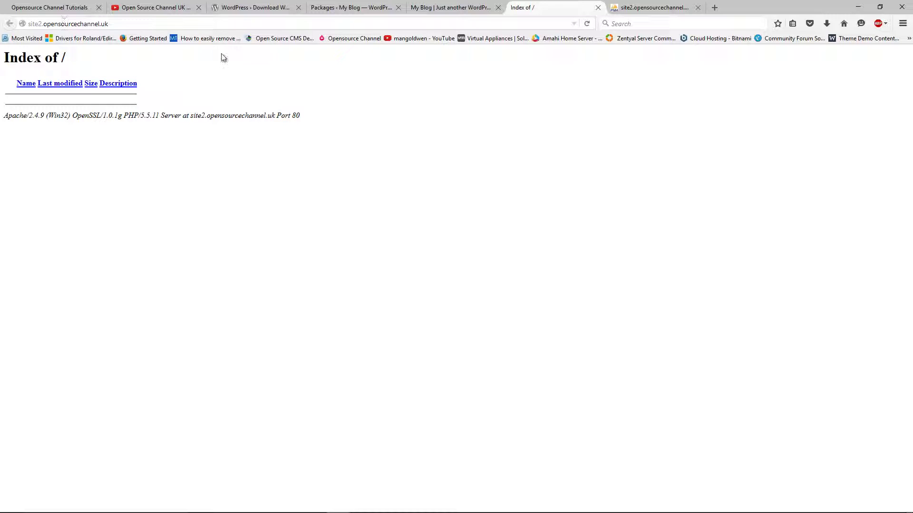
pyautogui.click(857, 10)
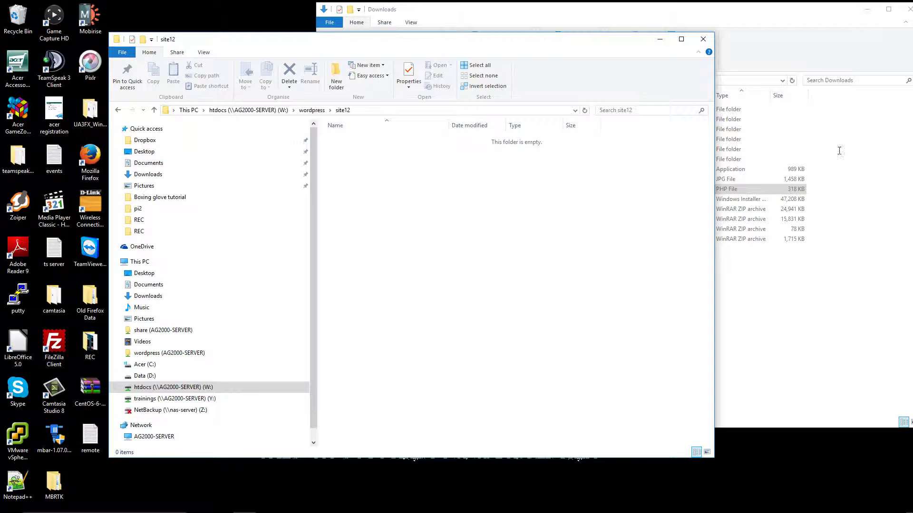
# - Move installer.php and the myblog archive from Downloads into the site12 folder
pyautogui.click(808, 315)
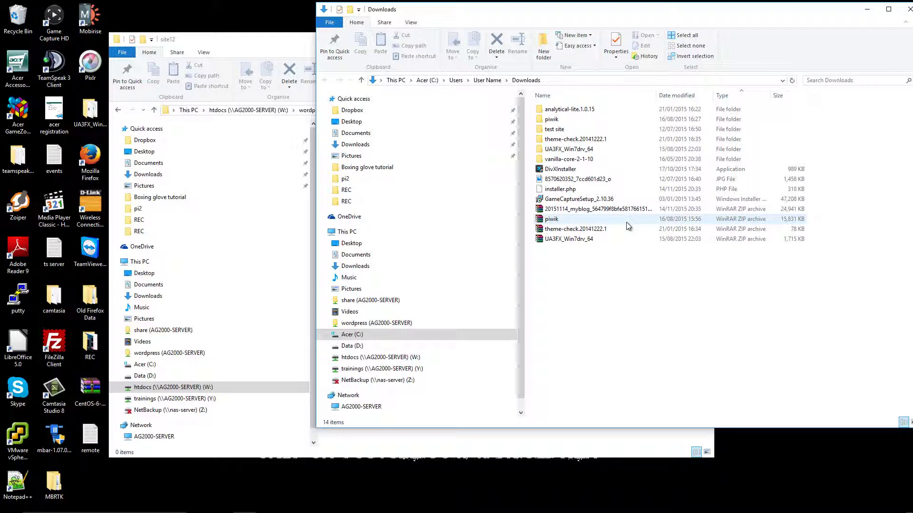
pyautogui.click(618, 209)
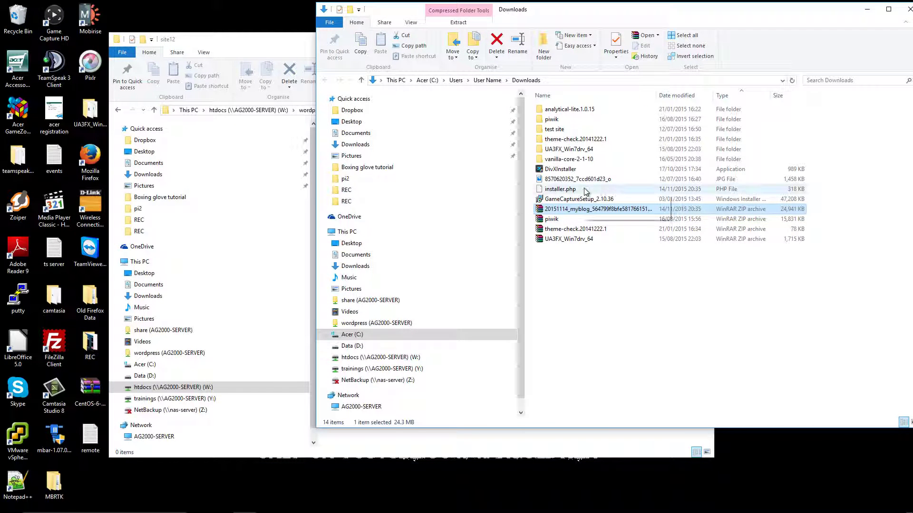
pyautogui.keyDown('ctrl'); pyautogui.click(585, 190); pyautogui.keyUp('ctrl')
pyautogui.moveTo(554, 14); pyautogui.dragTo(694, 45)
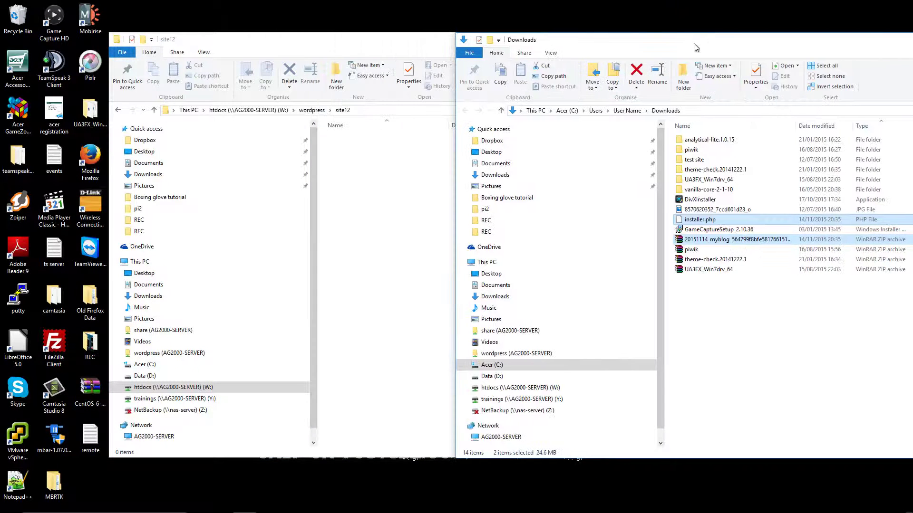
pyautogui.moveTo(699, 221); pyautogui.dragTo(417, 300)
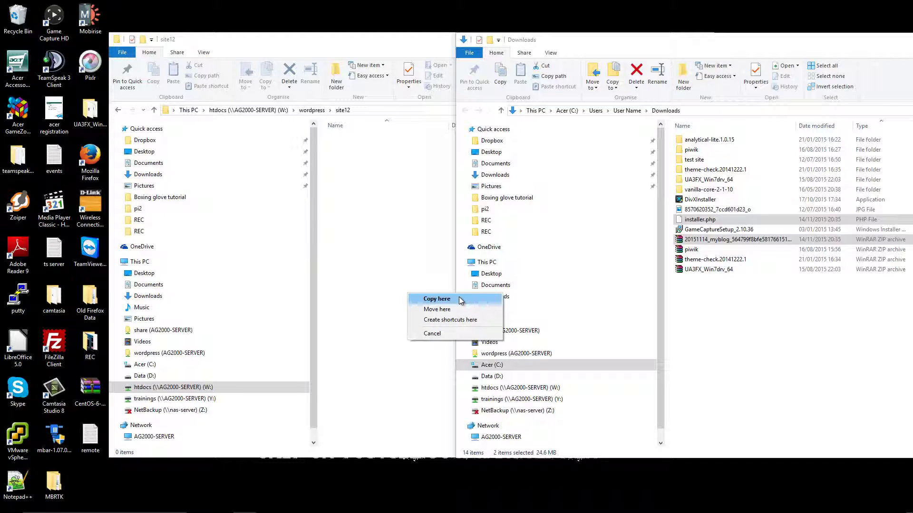
pyautogui.click(458, 311)
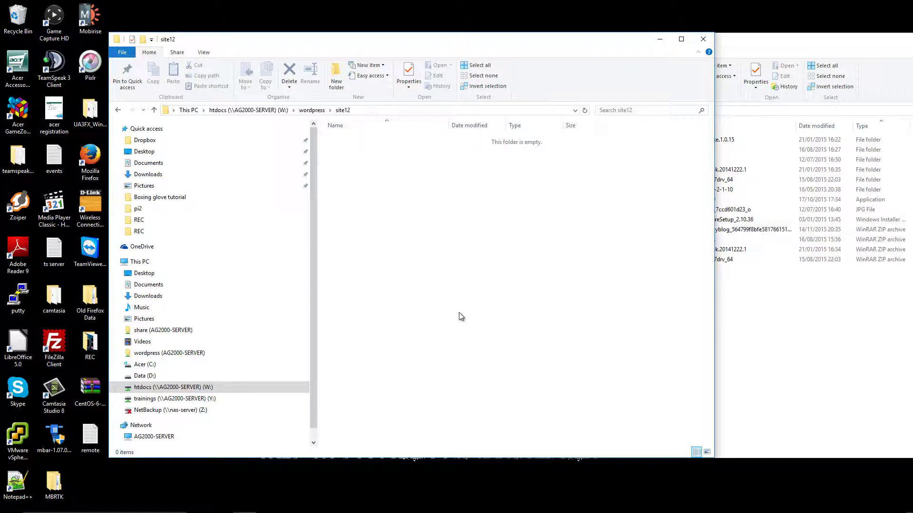
# - Close the Downloads window and go back to site2's index in Firefox
pyautogui.click(751, 358)
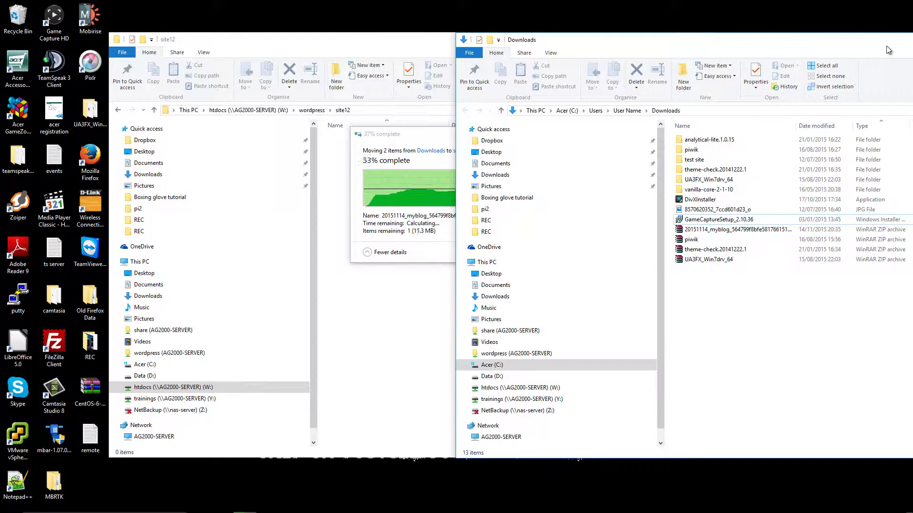
pyautogui.moveTo(886, 46); pyautogui.dragTo(725, 75)
pyautogui.click(829, 81)
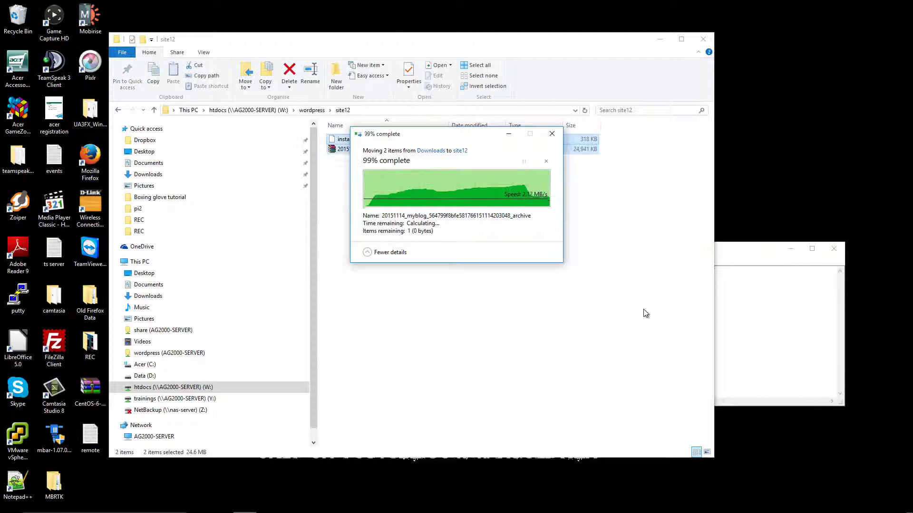
pyautogui.click(744, 255)
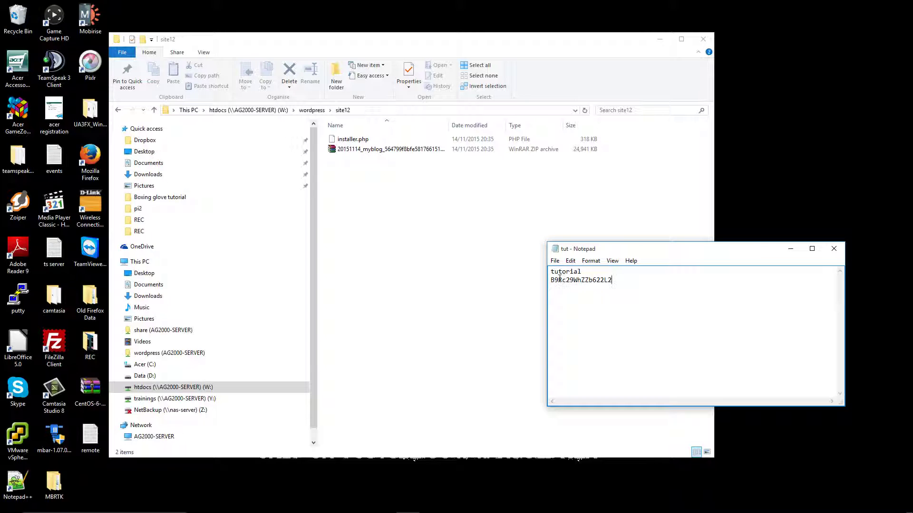
pyautogui.click(459, 286)
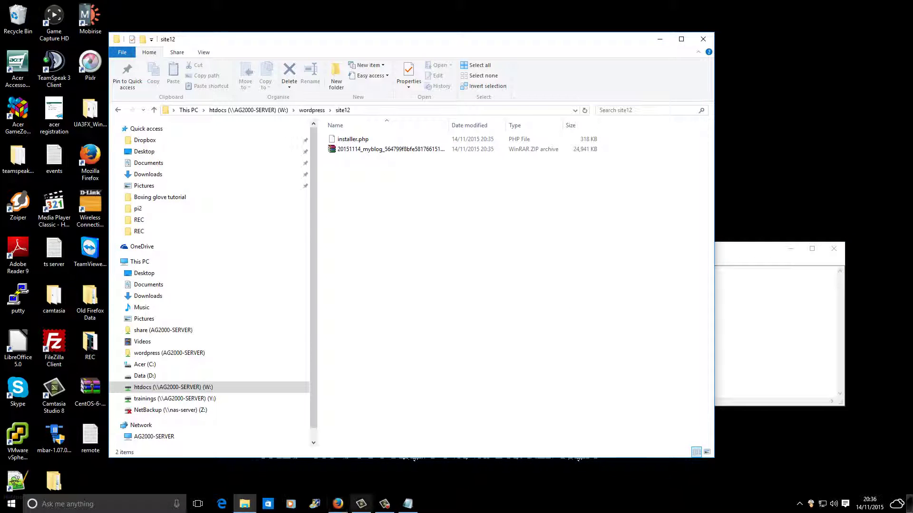
pyautogui.click(341, 506)
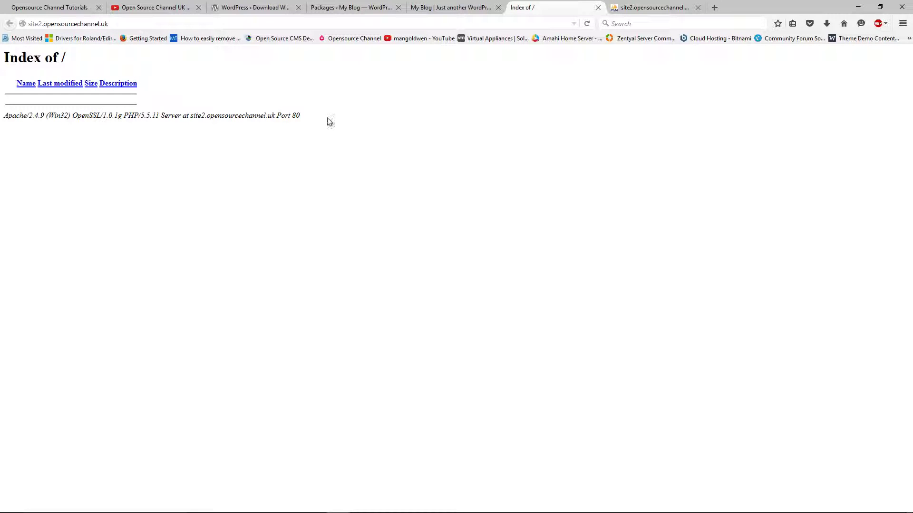
# - Reload site2's index to list the archive and installer.php, then launch installer.php
pyautogui.click(587, 25)
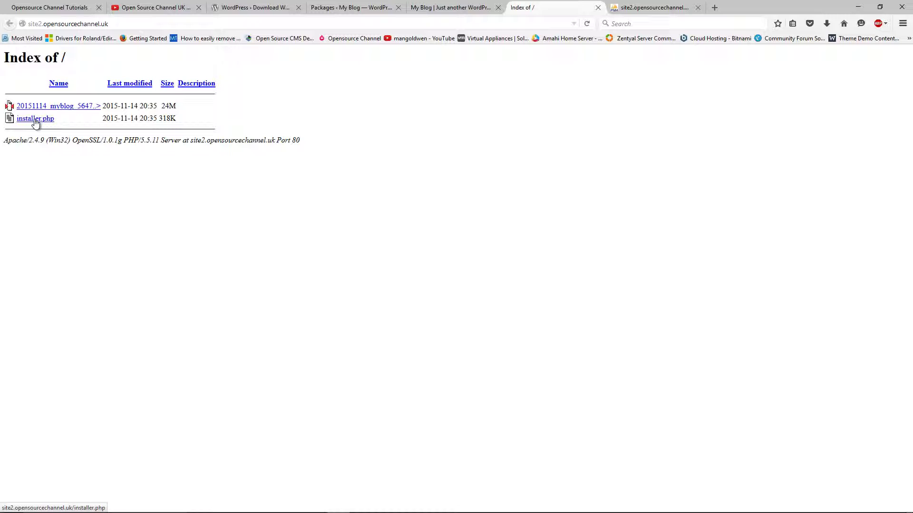
pyautogui.click(36, 119)
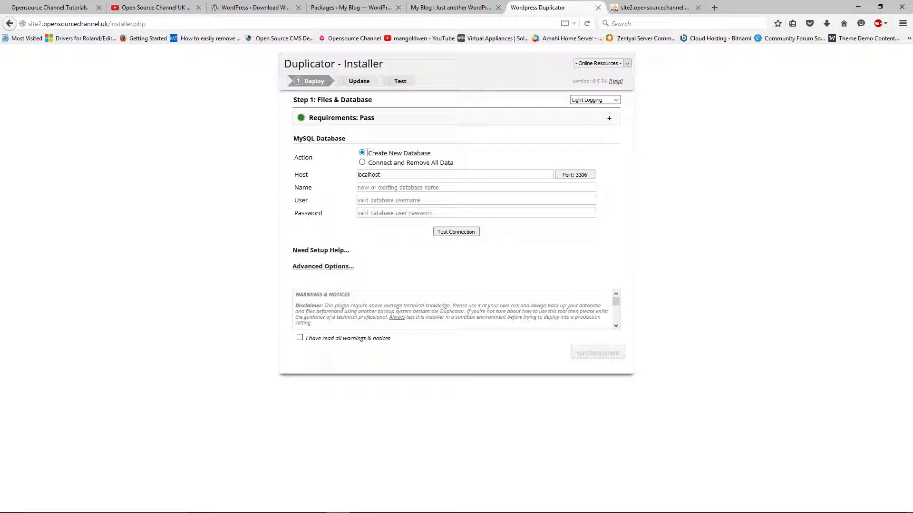
# - Choose 'Connect and Remove All Data' and confirm in phpMyAdmin that the site12 database has no tables
pyautogui.click(375, 163)
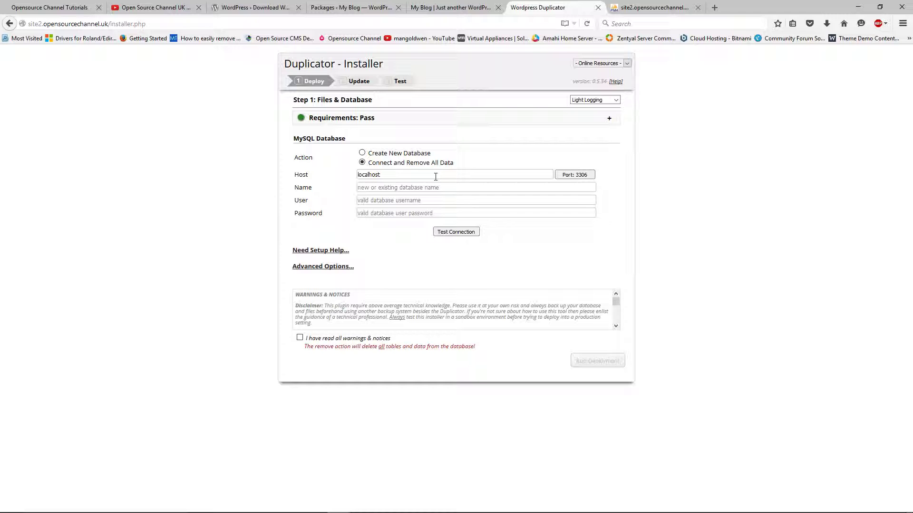
pyautogui.click(663, 8)
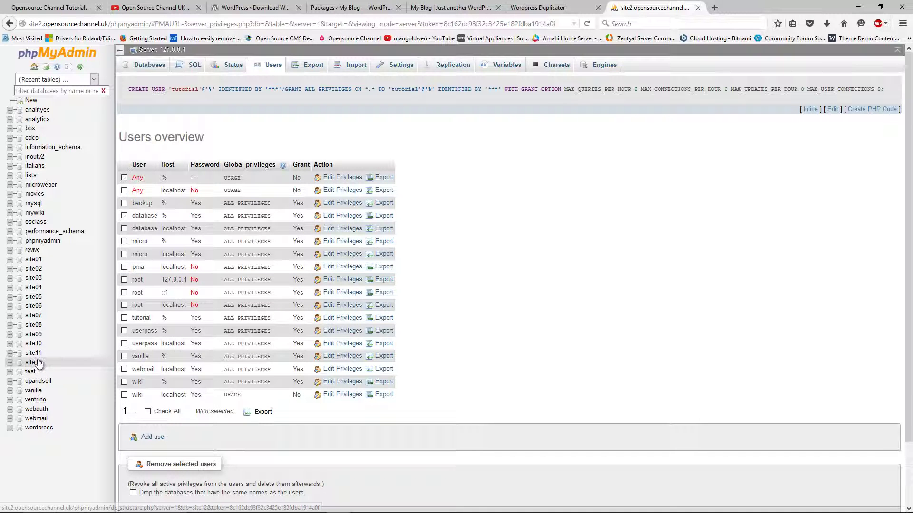
pyautogui.click(60, 366)
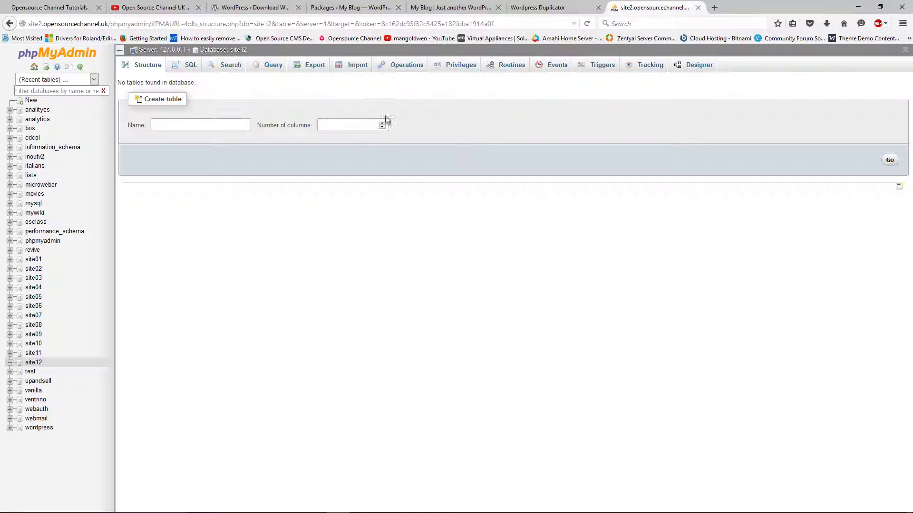
pyautogui.click(585, 9)
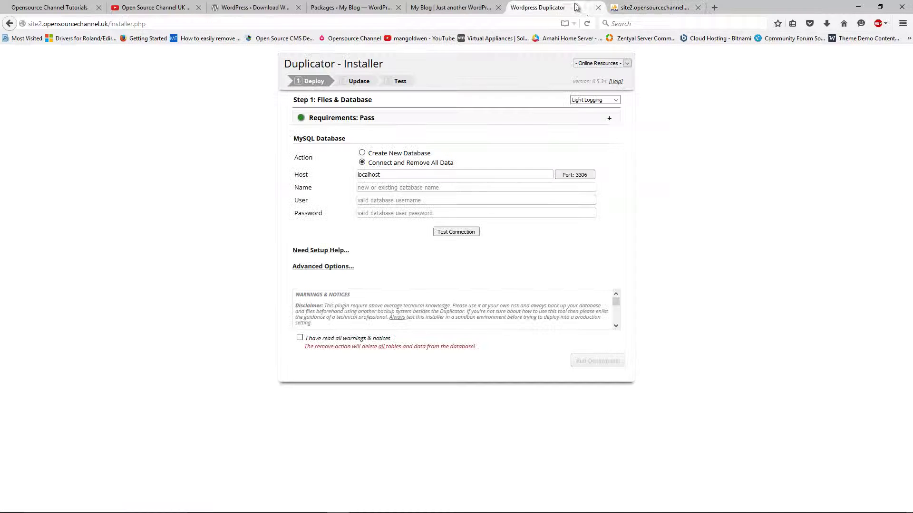
# - Copy the database password from the tut Notepad note and return to the installer
pyautogui.click(858, 7)
pyautogui.click(740, 333)
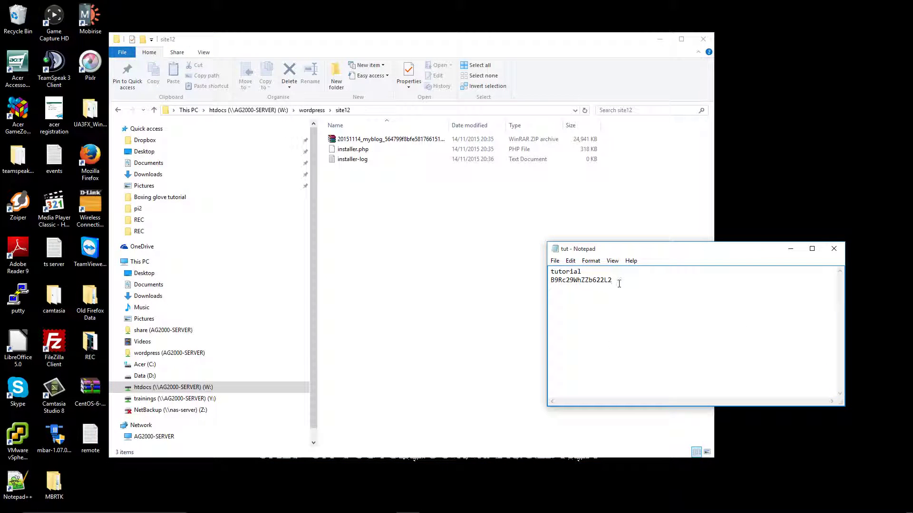
pyautogui.moveTo(613, 280); pyautogui.dragTo(560, 281)
pyautogui.rightClick(559, 282)
pyautogui.click(577, 308)
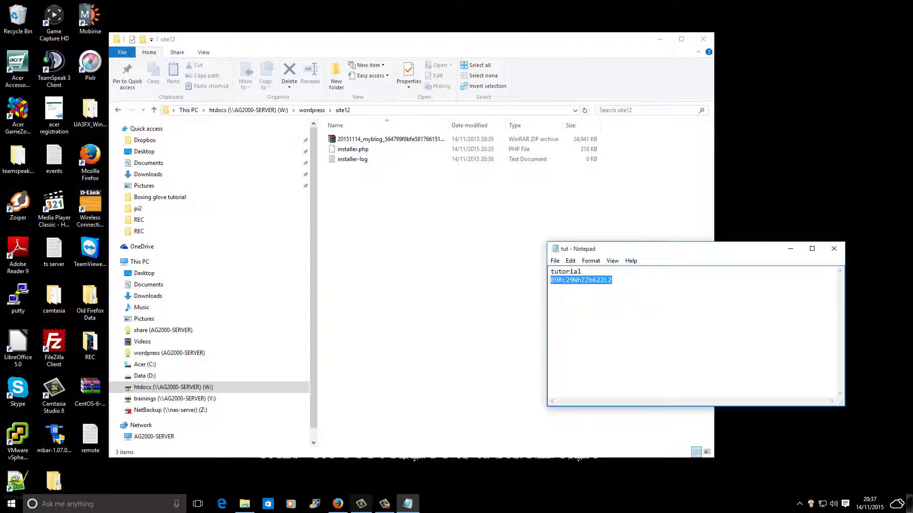
pyautogui.click(338, 504)
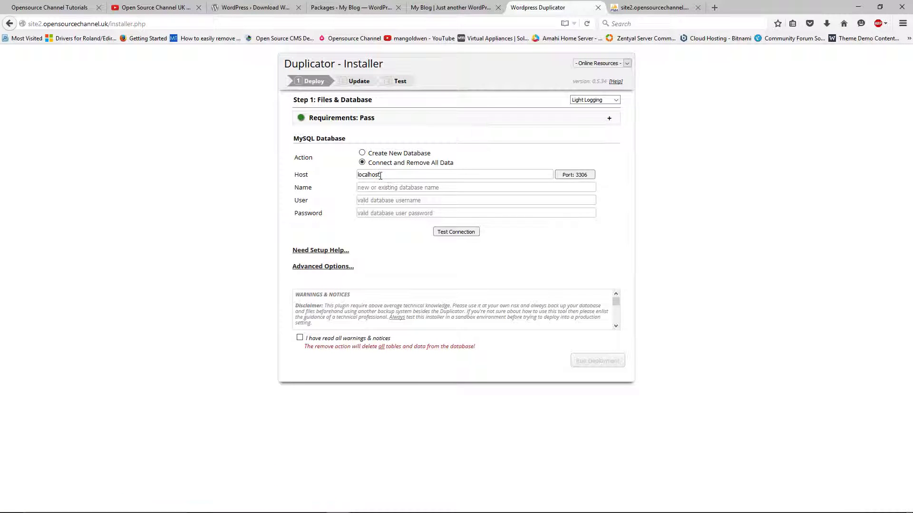
# - Enter database name site12 and user tutorial, and paste the copied database password
pyautogui.click(388, 154)
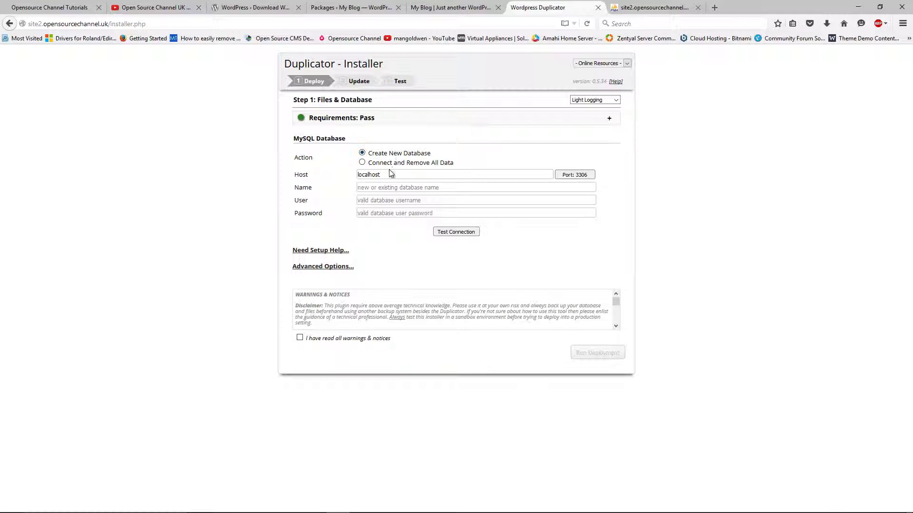
pyautogui.click(393, 165)
pyautogui.click(392, 188)
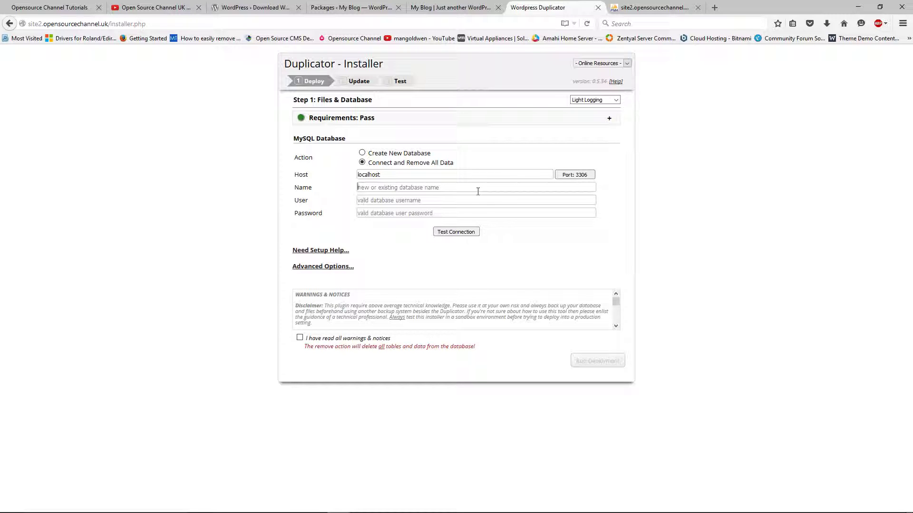
pyautogui.write('tutorial')
pyautogui.click(372, 188)
pyautogui.doubleClick(373, 188)
pyautogui.write('site12')
pyautogui.press('Tab')
pyautogui.write('tutorial')
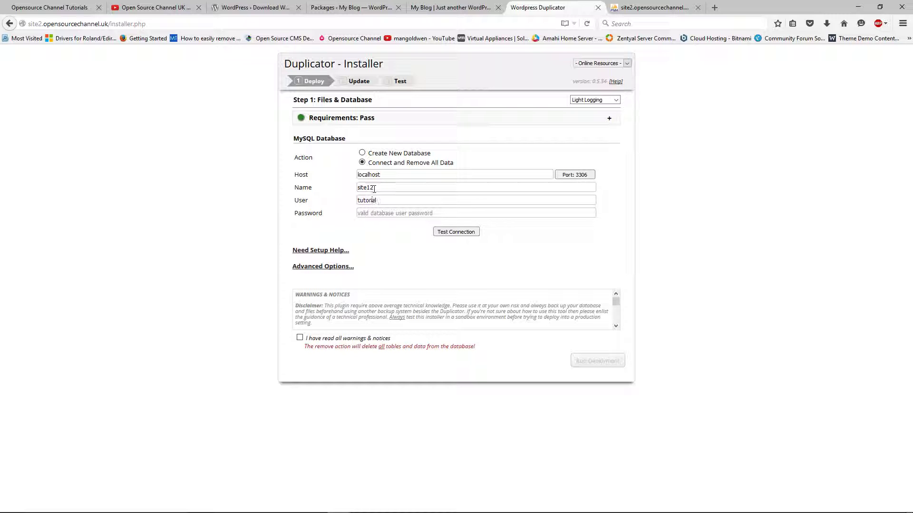
pyautogui.press('Tab')
pyautogui.hotkey('ctrl', 'v')
# - Accept the warnings, test the site12 connection successfully, and run the deployment
pyautogui.click(299, 339)
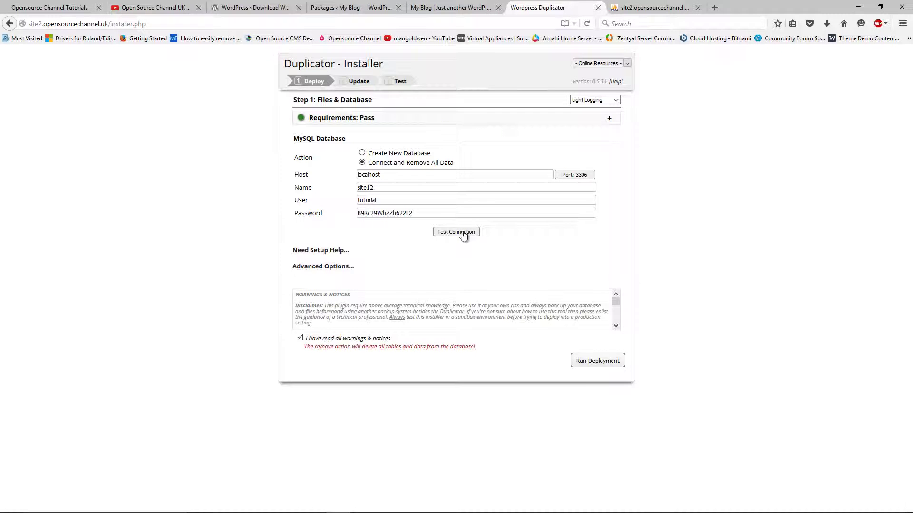
pyautogui.click(464, 232)
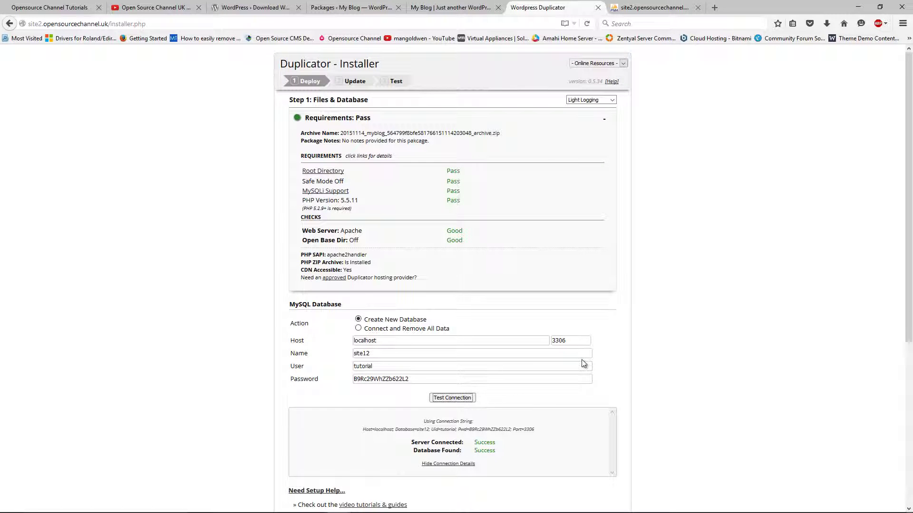
pyautogui.scroll(-2, 795, 337)
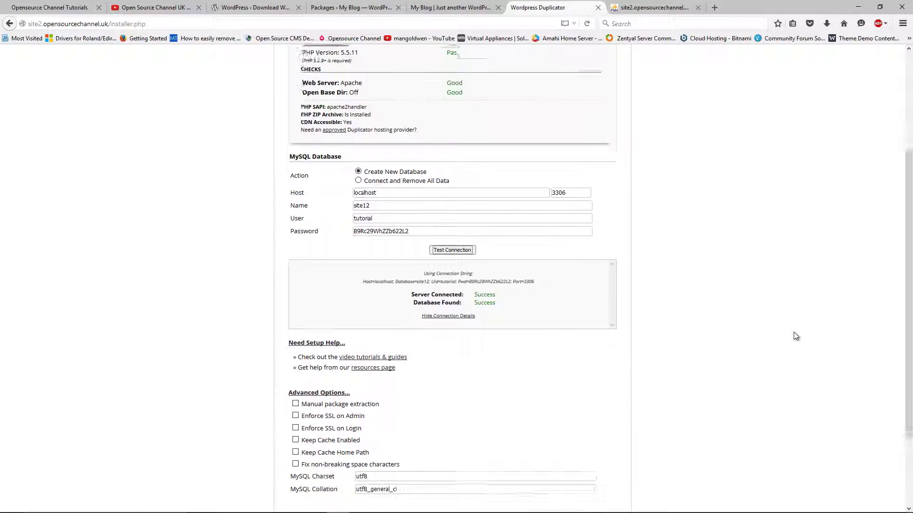
pyautogui.scroll(3, 795, 336)
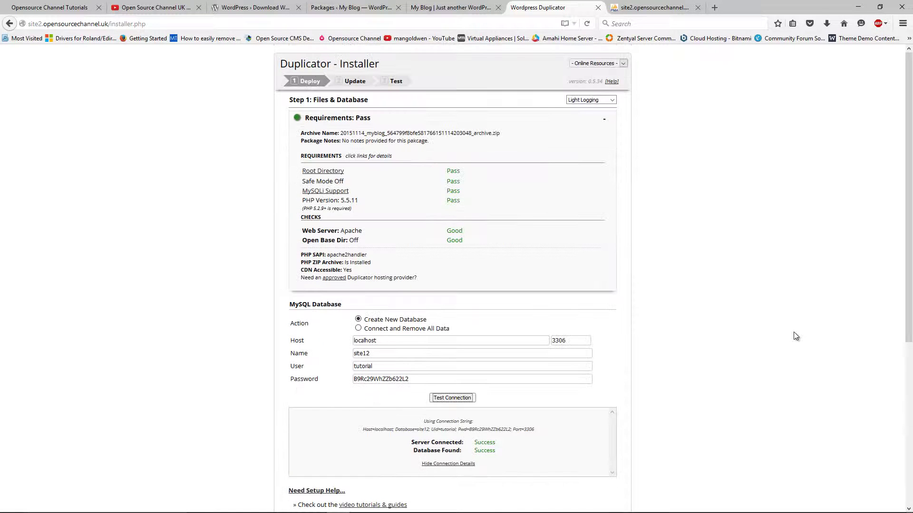
pyautogui.scroll(-4, 795, 336)
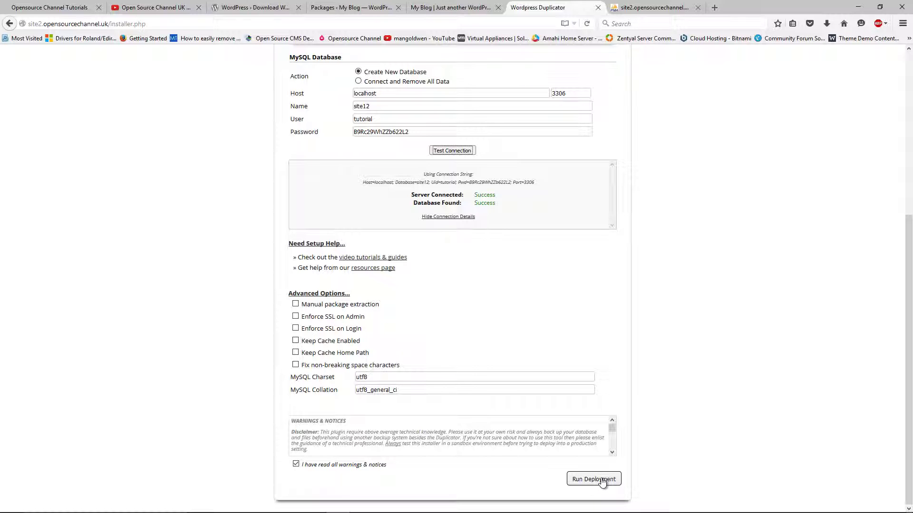
pyautogui.click(601, 480)
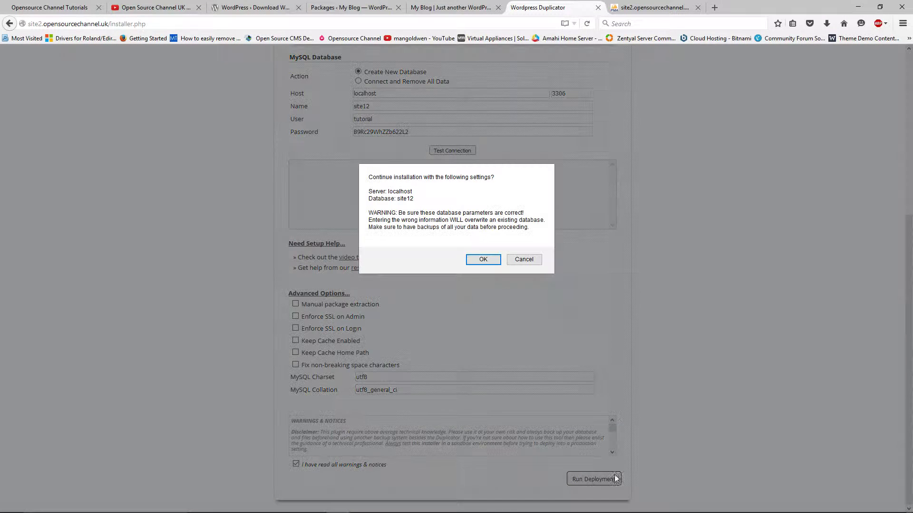
# - Confirm the localhost site12 database settings so the files and database are extracted
pyautogui.click(474, 260)
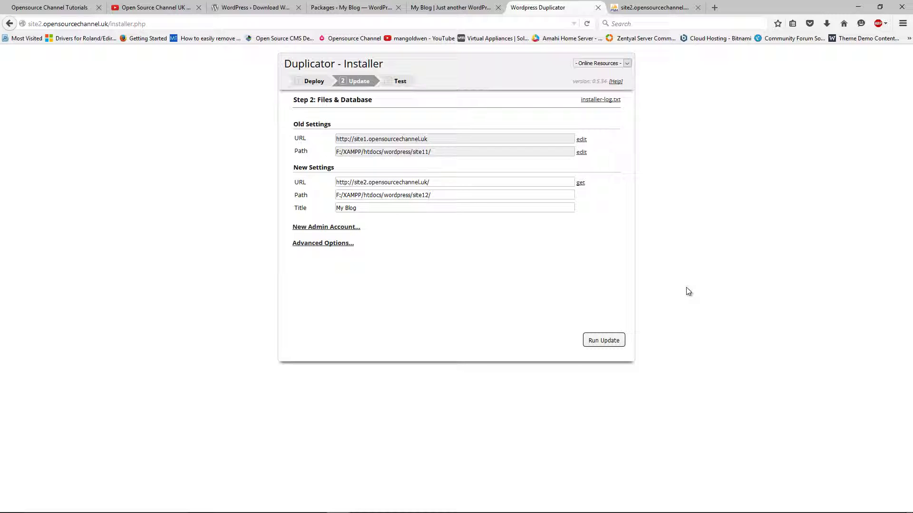
# - Create a new admin account with username 'admadmin' and a strong password
pyautogui.click(340, 228)
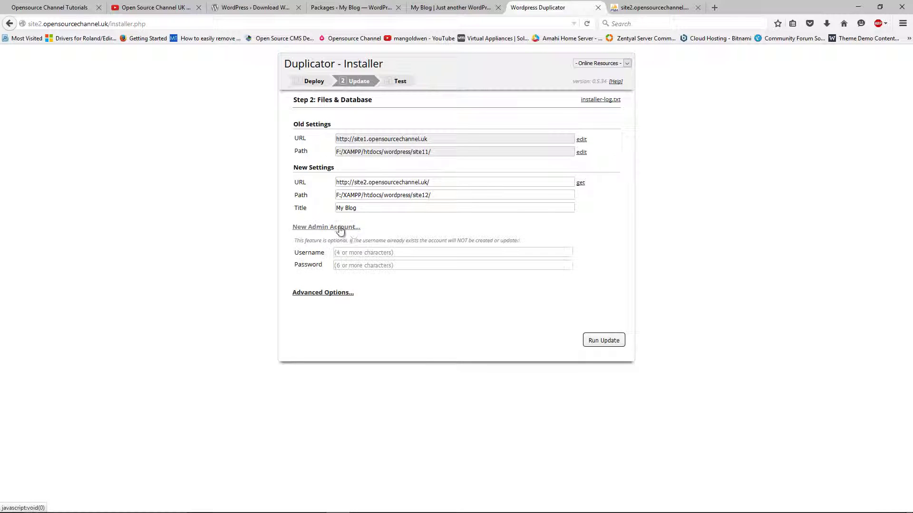
pyautogui.click(380, 254)
pyautogui.write('adm')
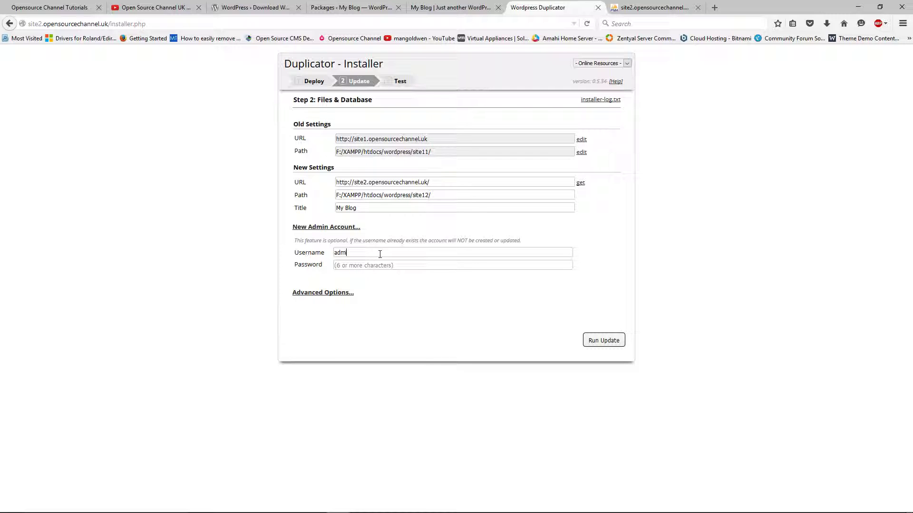
pyautogui.write('admin')
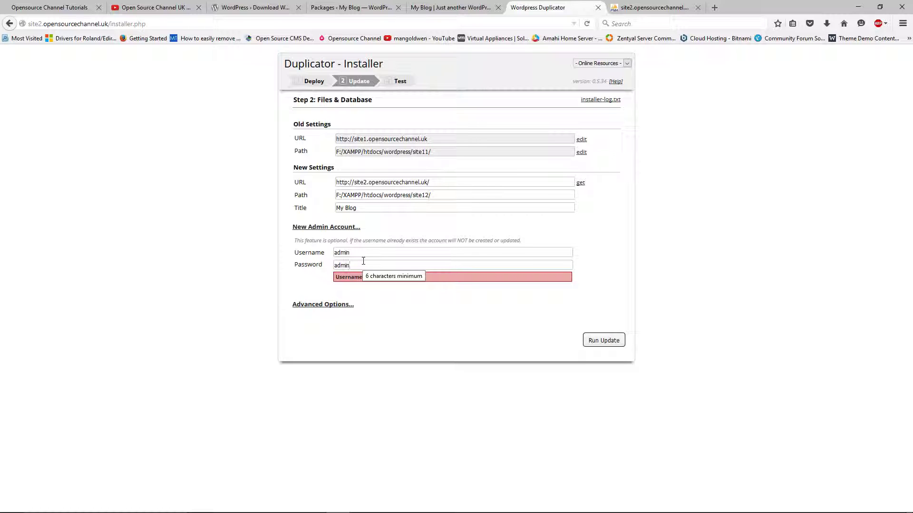
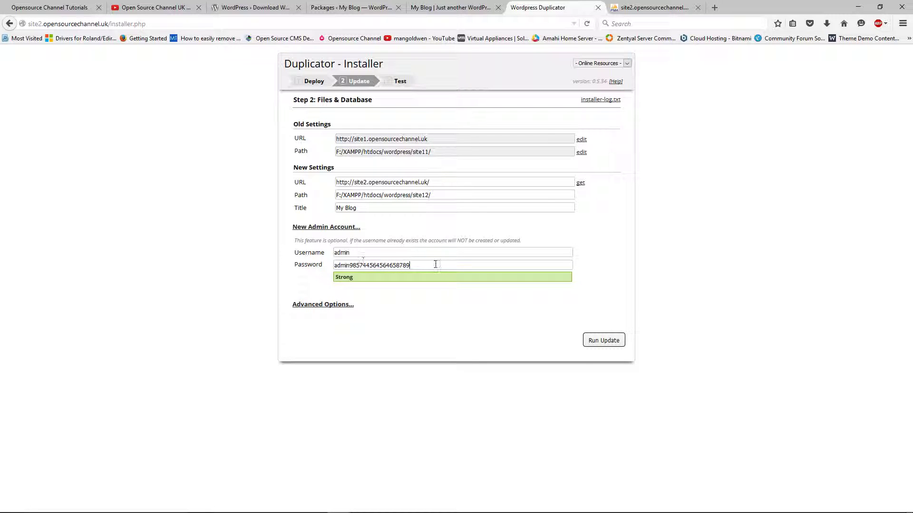
# - Copy the new admin password, show Advanced Options, and run the update
pyautogui.moveTo(457, 265); pyautogui.dragTo(309, 245)
pyautogui.rightClick(374, 265)
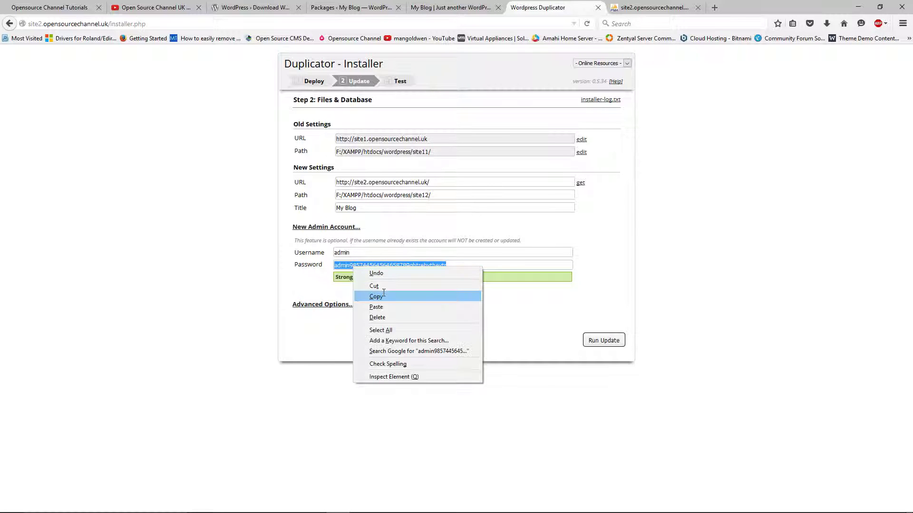
pyautogui.click(375, 296)
pyautogui.click(343, 305)
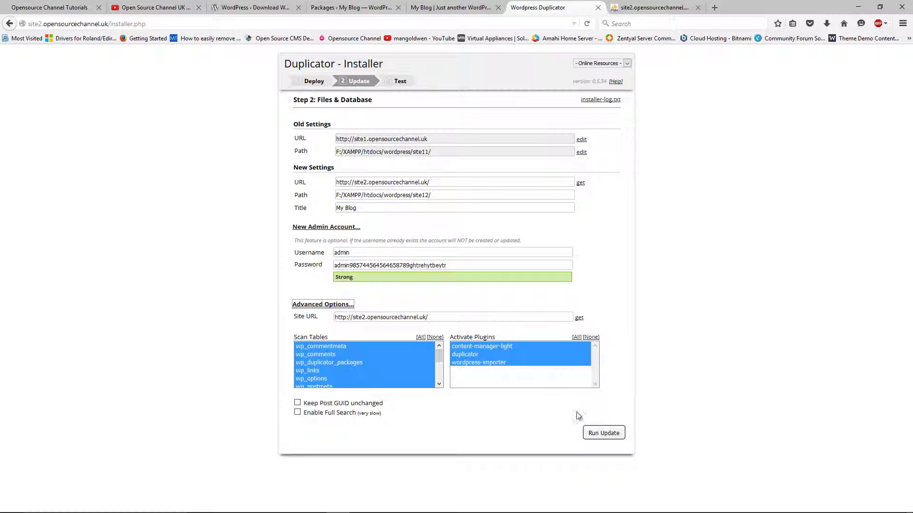
pyautogui.click(602, 434)
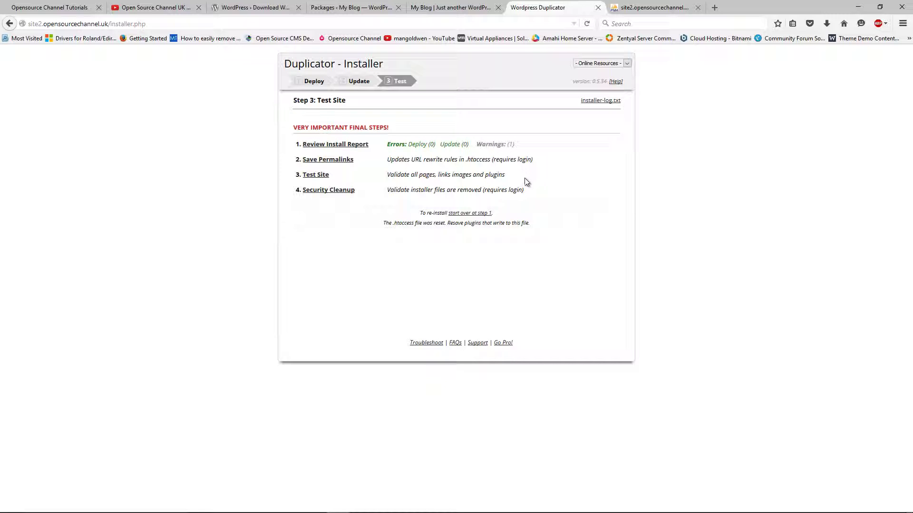
# - Review the install report's database results and the one general warning
pyautogui.click(358, 145)
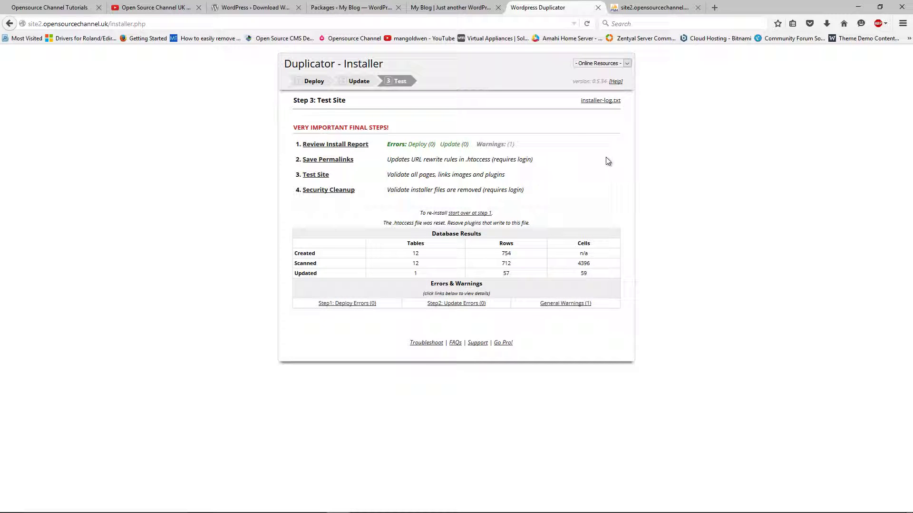
pyautogui.click(580, 304)
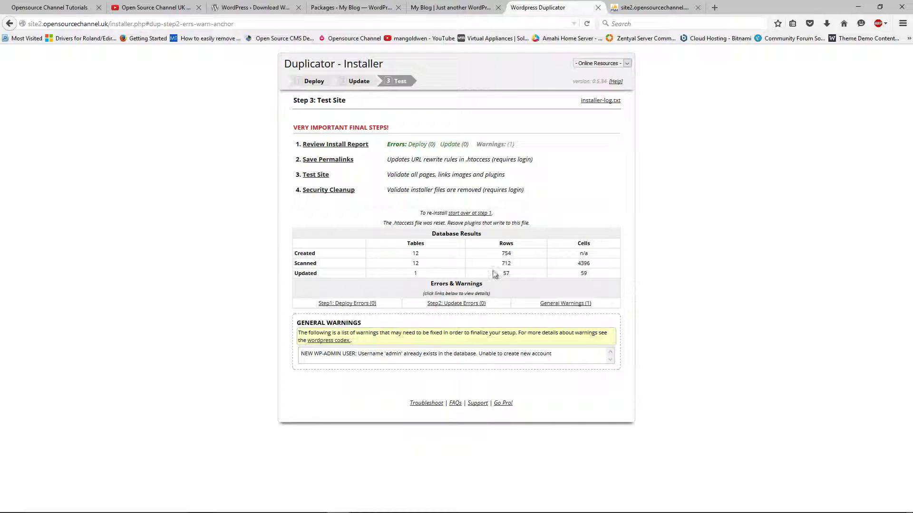
pyautogui.click(607, 65)
pyautogui.click(607, 70)
# - Open installer-log.txt in a new tab and start Security Cleanup, acknowledging the redirect
pyautogui.middleClick(600, 100)
pyautogui.click(329, 190)
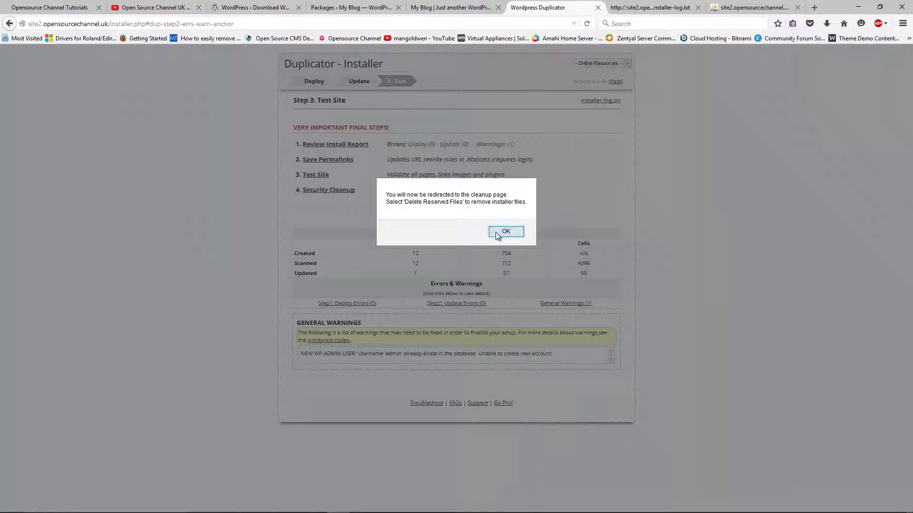
pyautogui.click(505, 231)
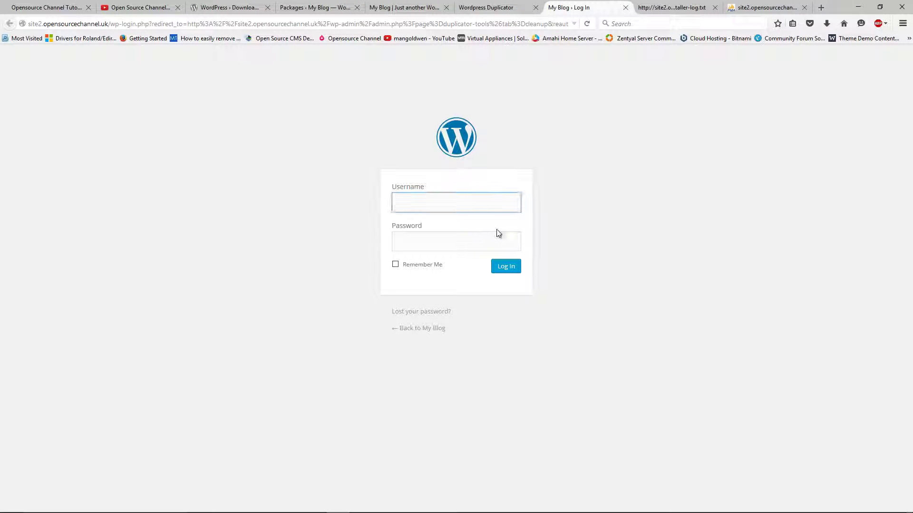
# - Log in to the cloned site as admin with the account password
pyautogui.write('admin')
pyautogui.press('Tab')
pyautogui.write('*****')
pyautogui.press('Return')
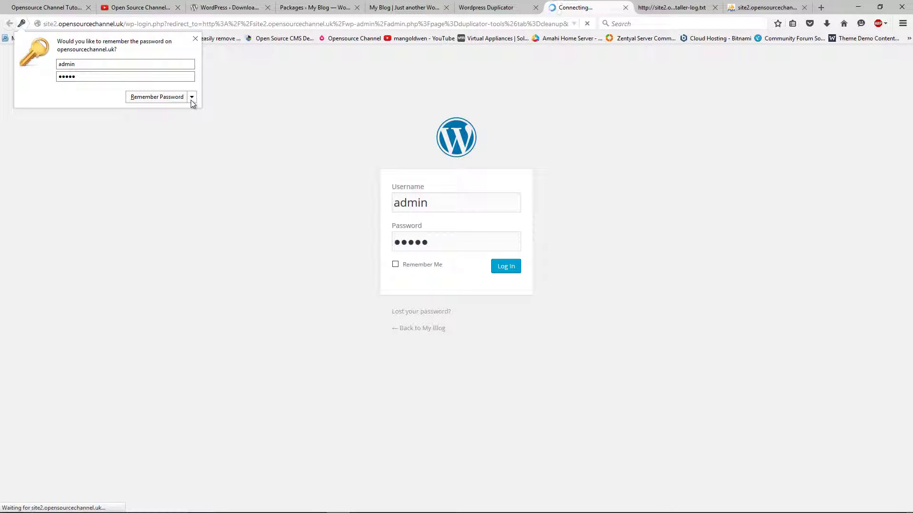
pyautogui.click(173, 98)
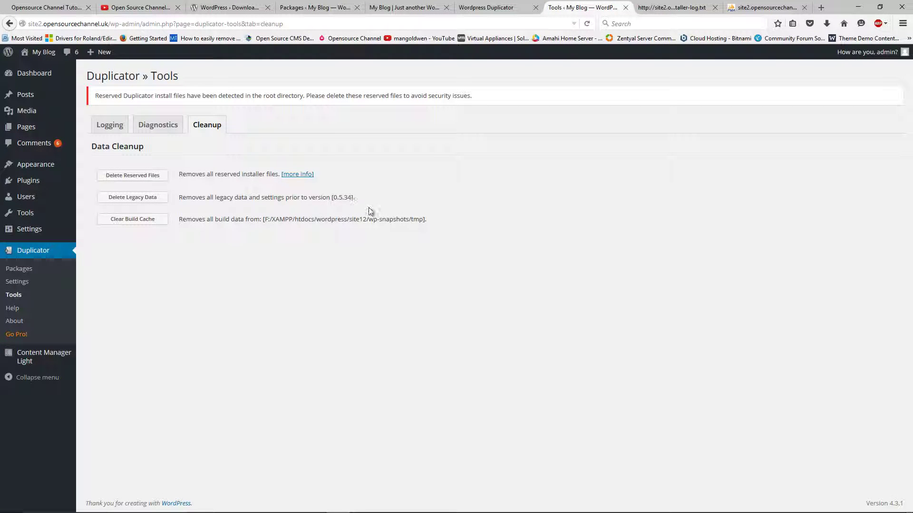
# - Close the install log and visit the site2 My Blog front page
pyautogui.click(663, 6)
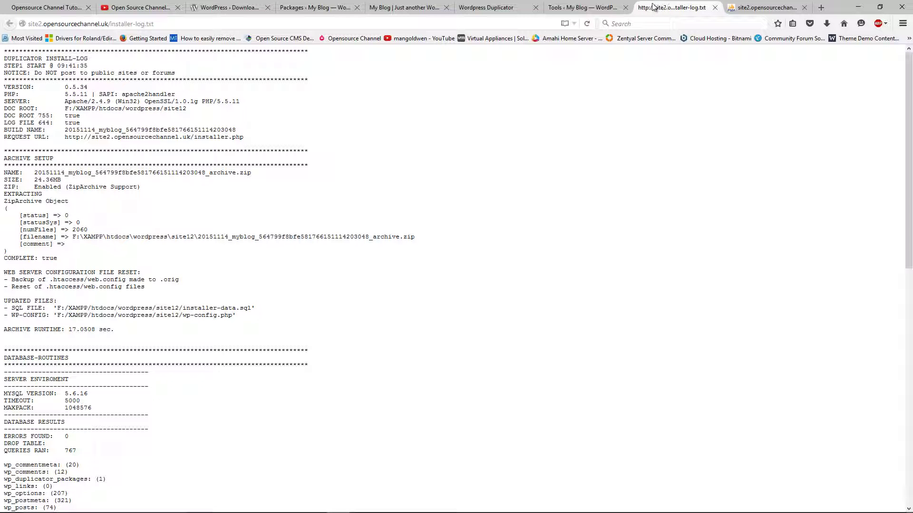
pyautogui.click(714, 7)
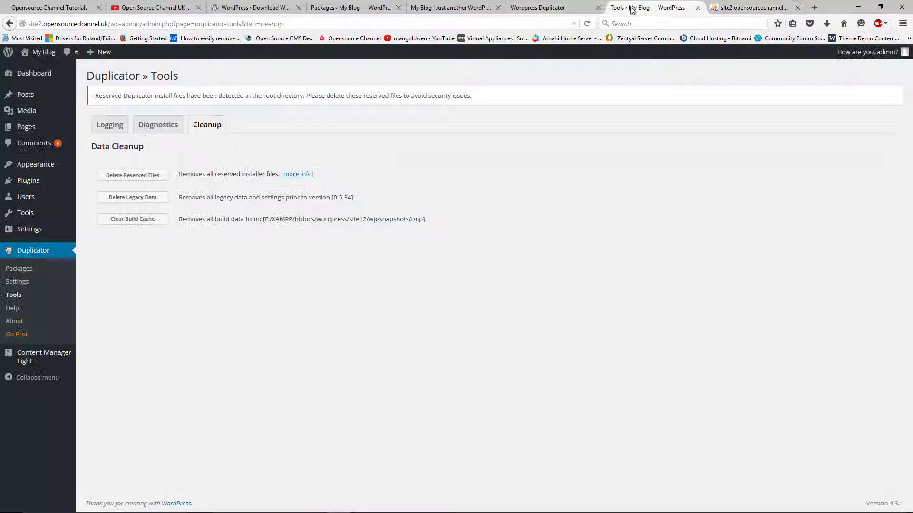
pyautogui.click(632, 8)
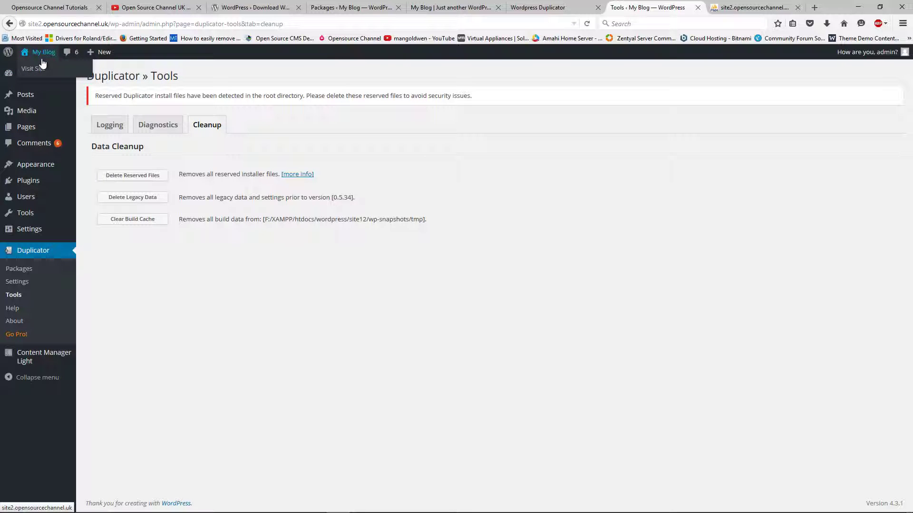
pyautogui.click(43, 71)
pyautogui.moveTo(670, 6); pyautogui.dragTo(551, 9)
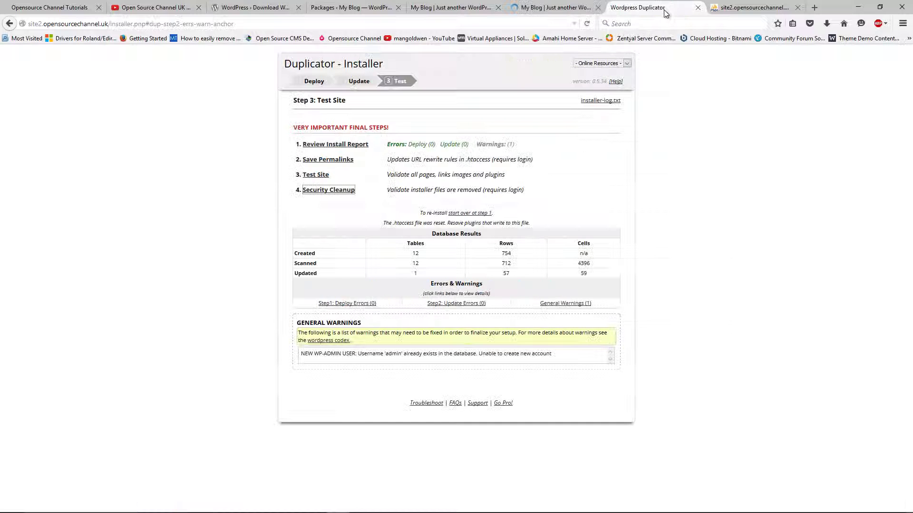
pyautogui.click(509, 5)
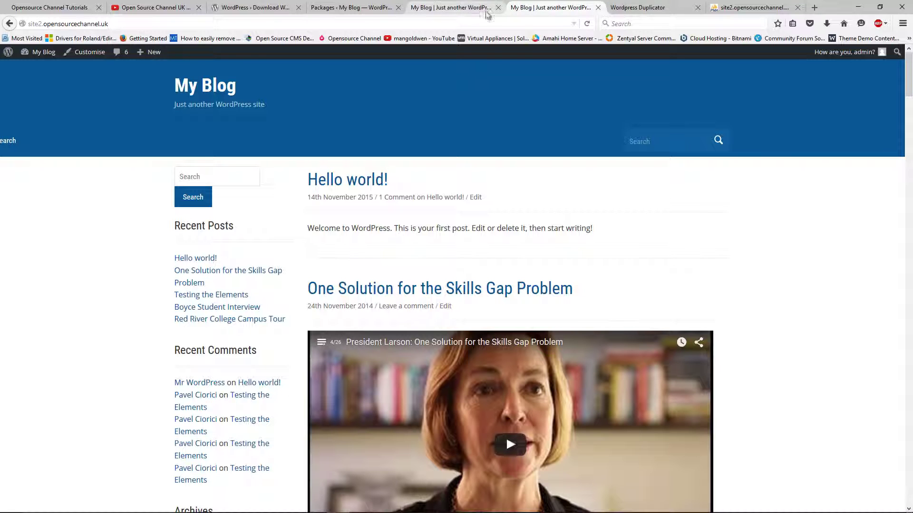
# - Compare the site1 and site2 blog tabs, then return to the YouTube wordpress results
pyautogui.click(471, 8)
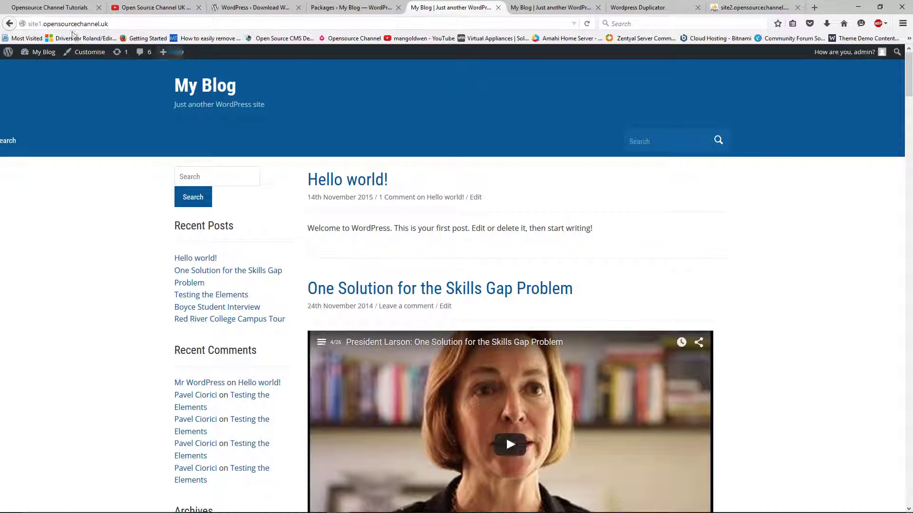
pyautogui.click(521, 7)
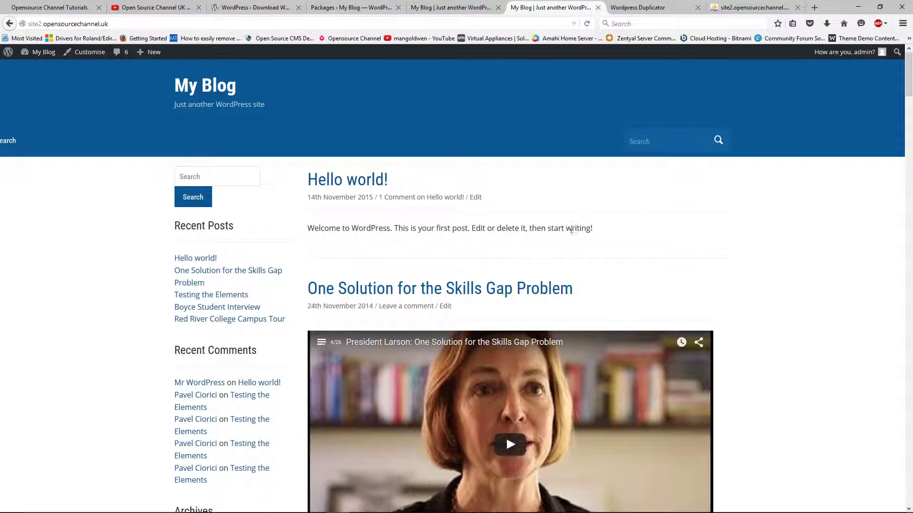
pyautogui.click(151, 7)
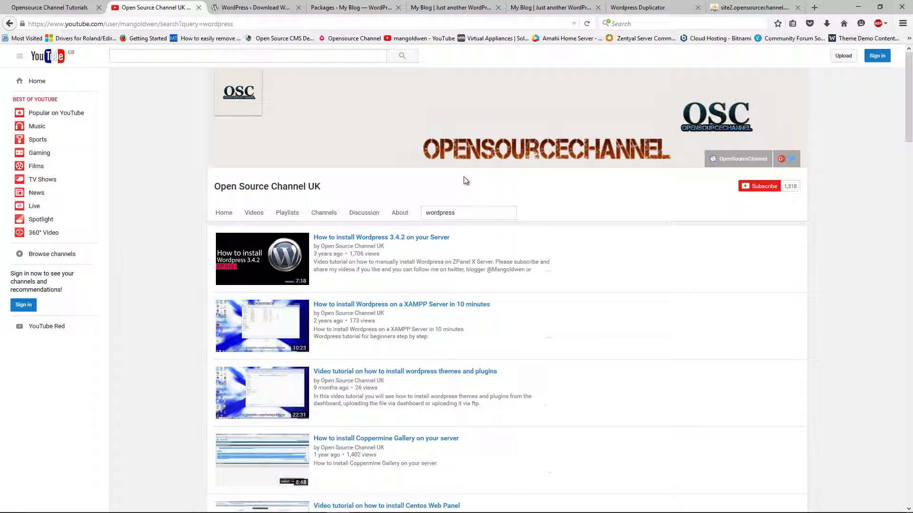
pyautogui.moveTo(404, 511)
pyautogui.click(384, 505)
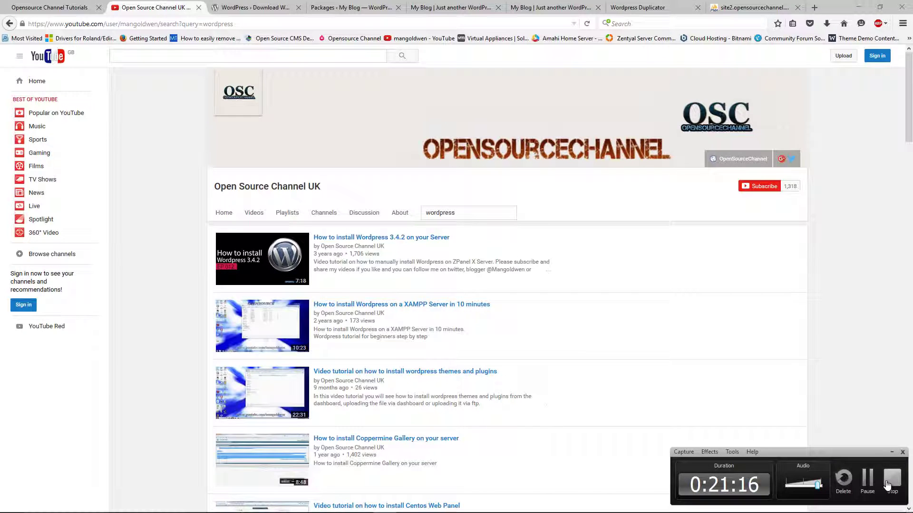